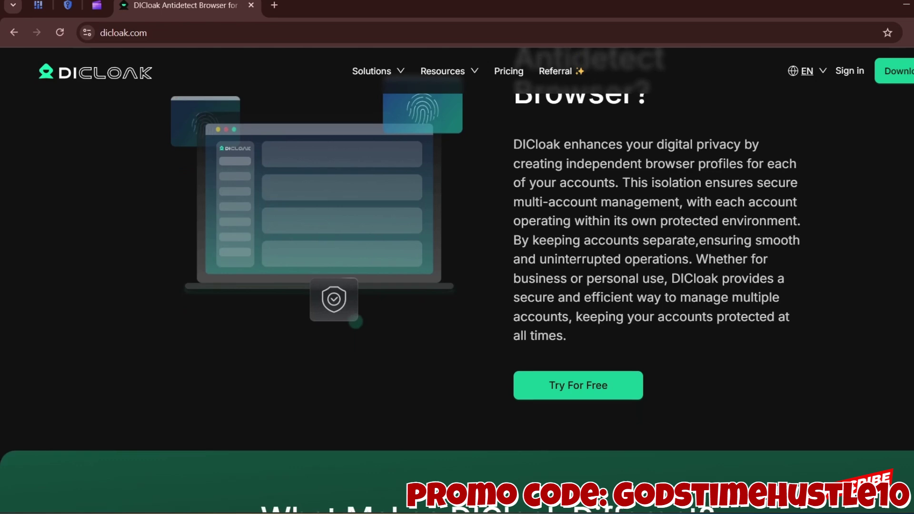
# - Scroll the homepage past the features to the testimonials and the IPRoyal and netnut partners list
pyautogui.scroll(-2, 457, 299)
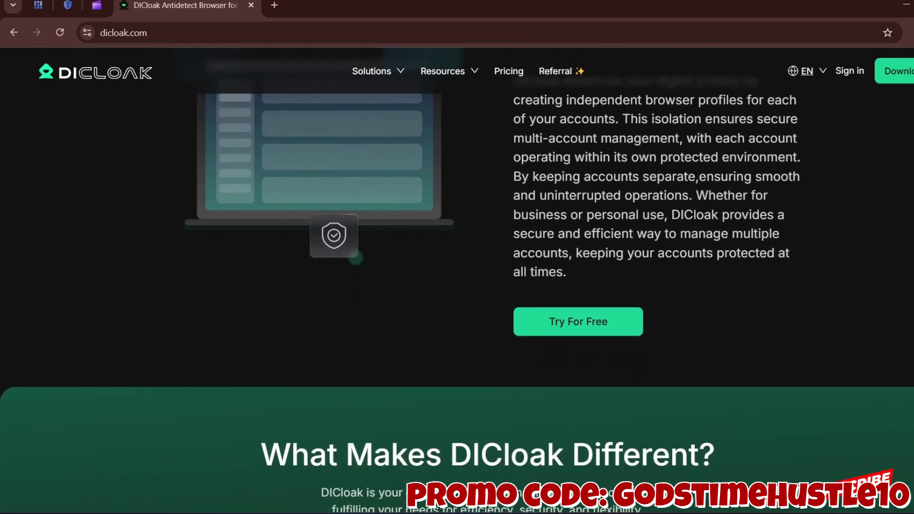
pyautogui.scroll(-2, 456, 299)
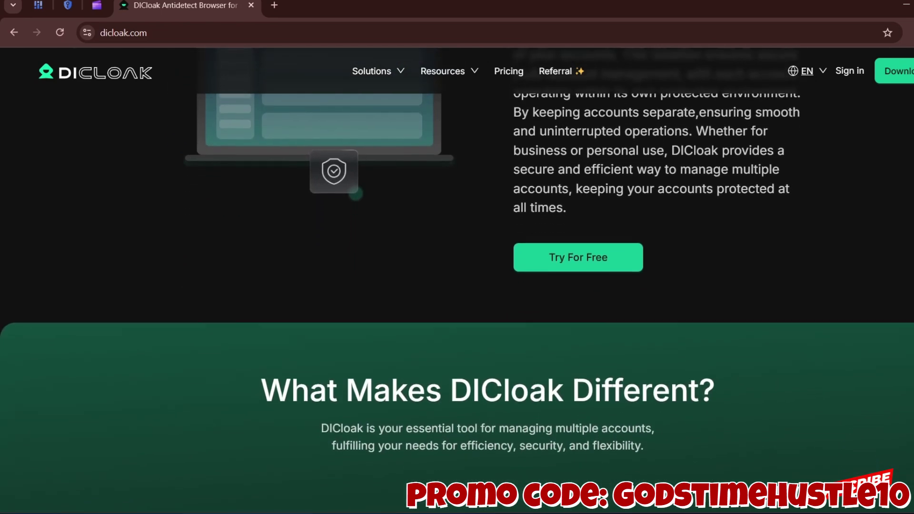
pyautogui.scroll(-2, 457, 299)
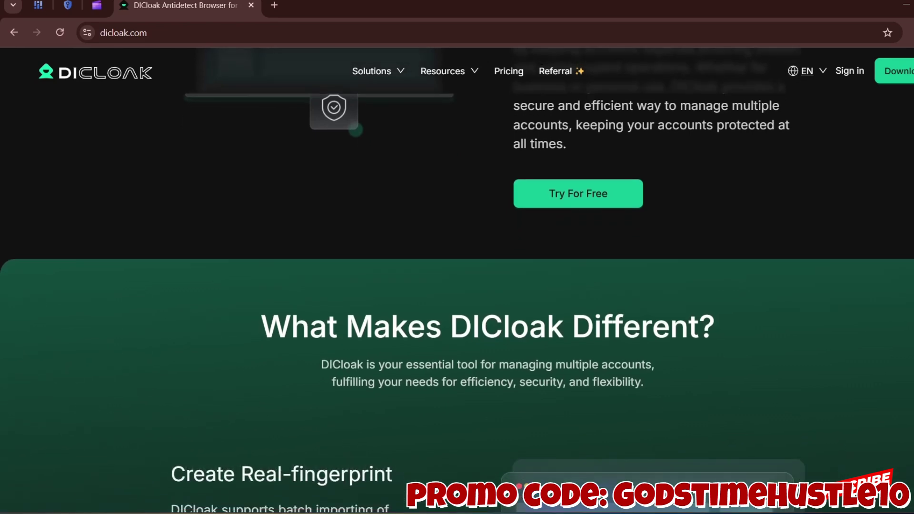
pyautogui.scroll(-2, 457, 299)
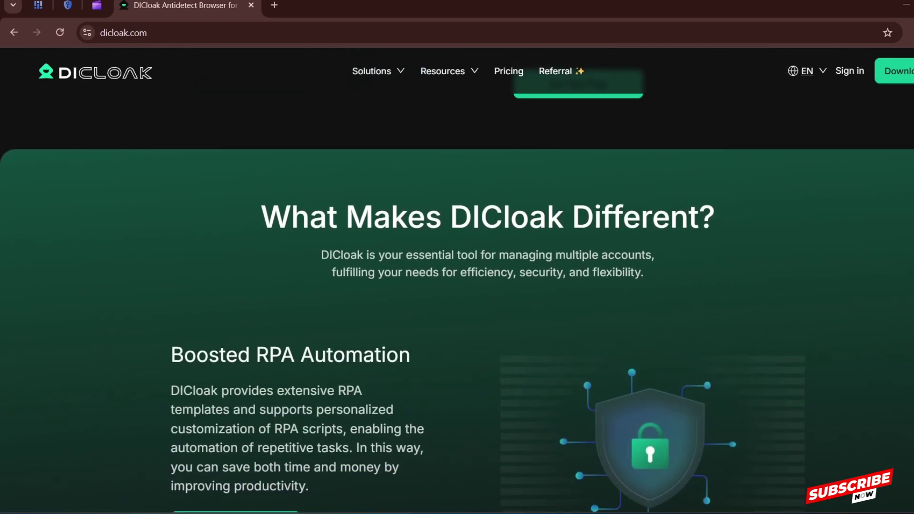
pyautogui.scroll(-2, 457, 298)
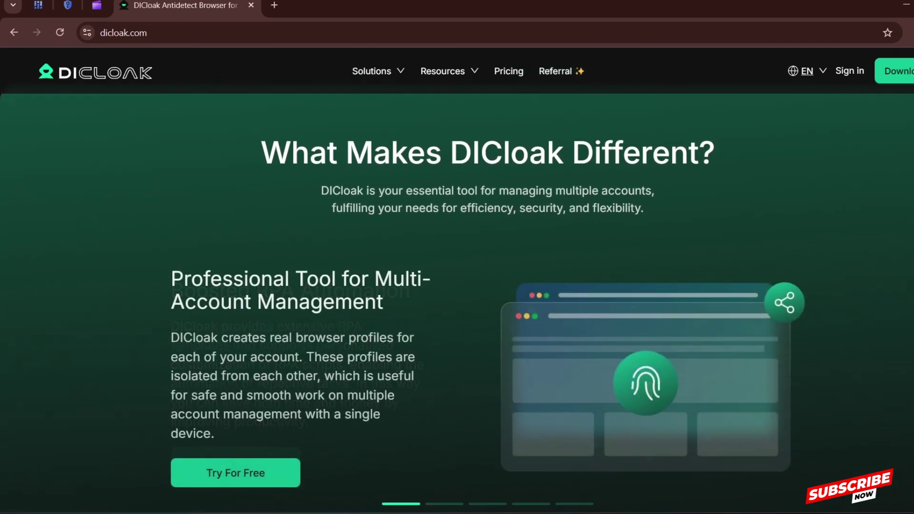
pyautogui.scroll(-2, 457, 299)
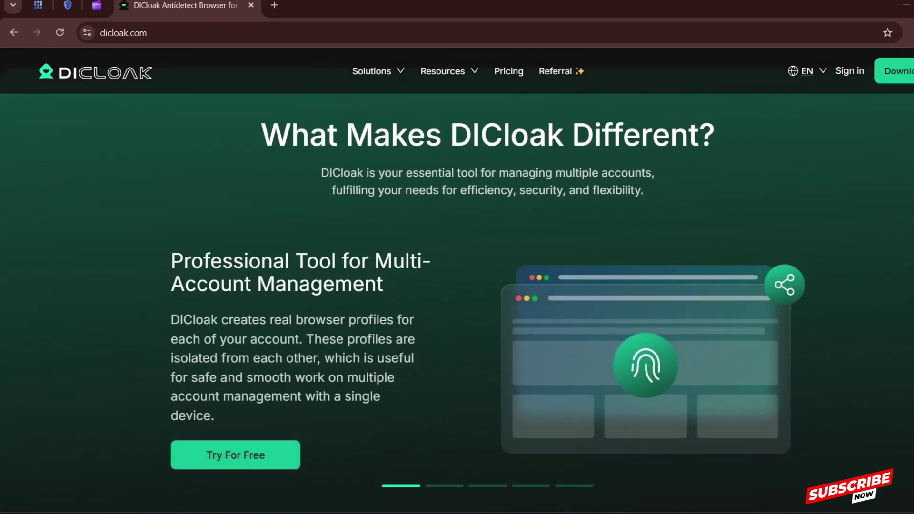
pyautogui.scroll(-1, 456, 299)
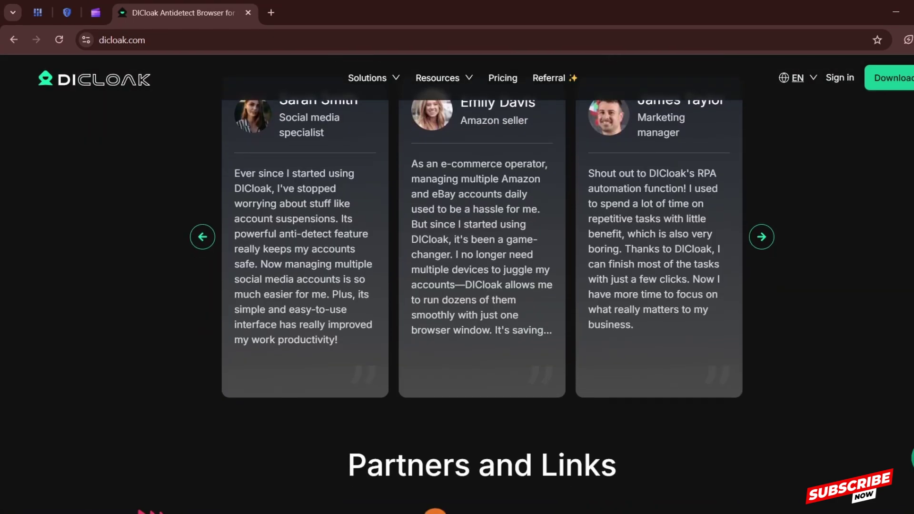
pyautogui.scroll(-2, 481, 237)
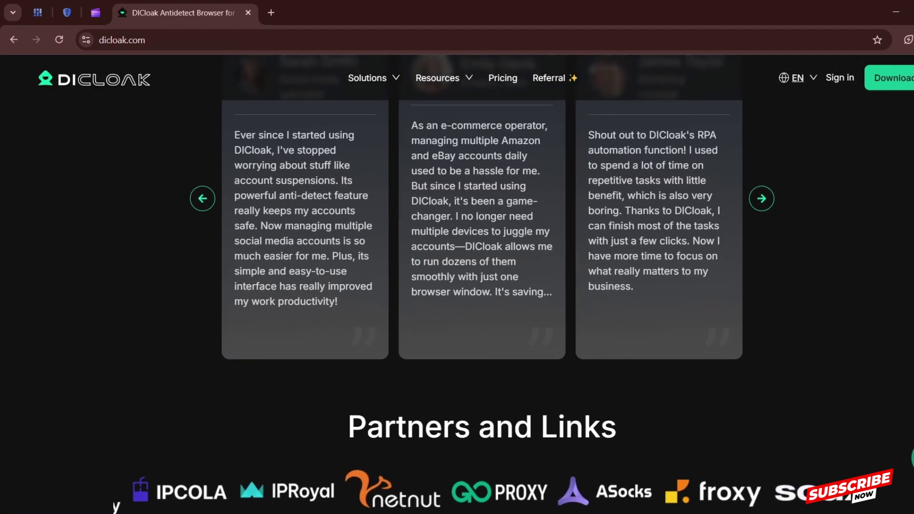
# - Scroll further down the homepage to the Top Videos, Trending Videos and What's New footer links
pyautogui.scroll(-2, 481, 238)
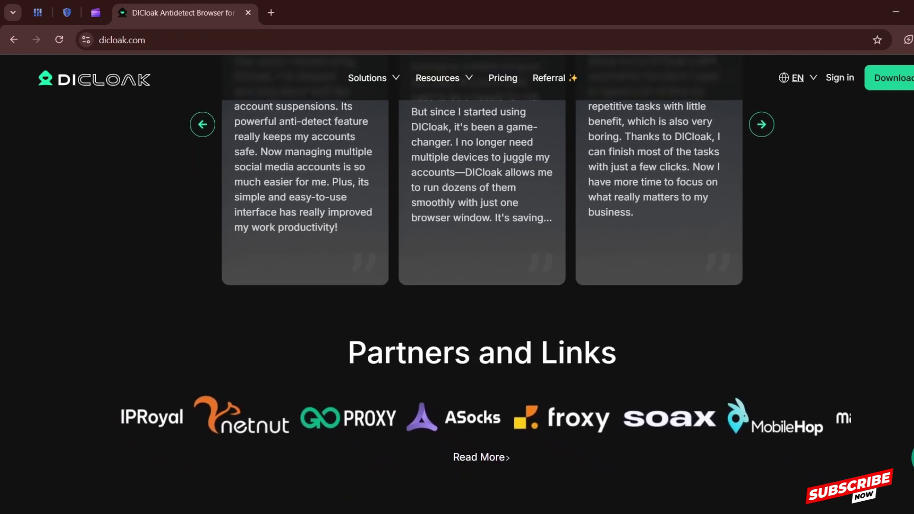
pyautogui.scroll(-2, 481, 238)
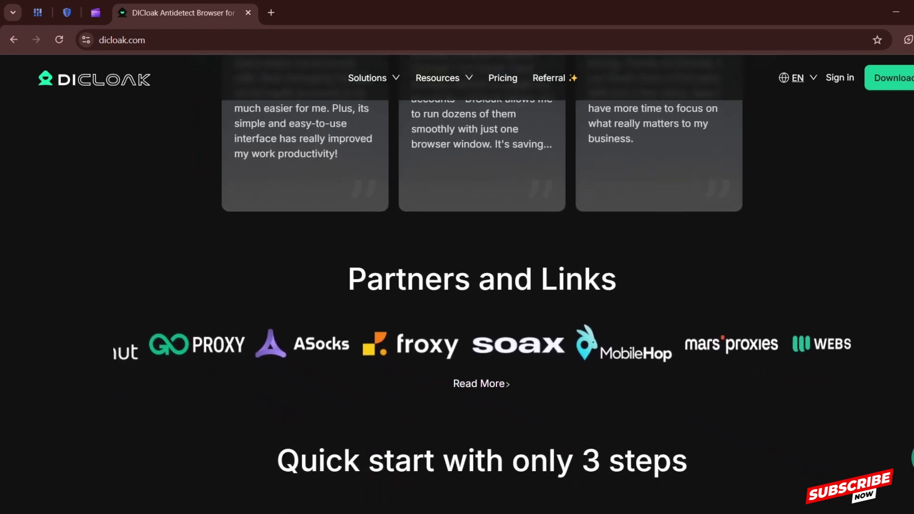
pyautogui.scroll(-1, 482, 238)
pyautogui.scroll(-1, 482, 238)
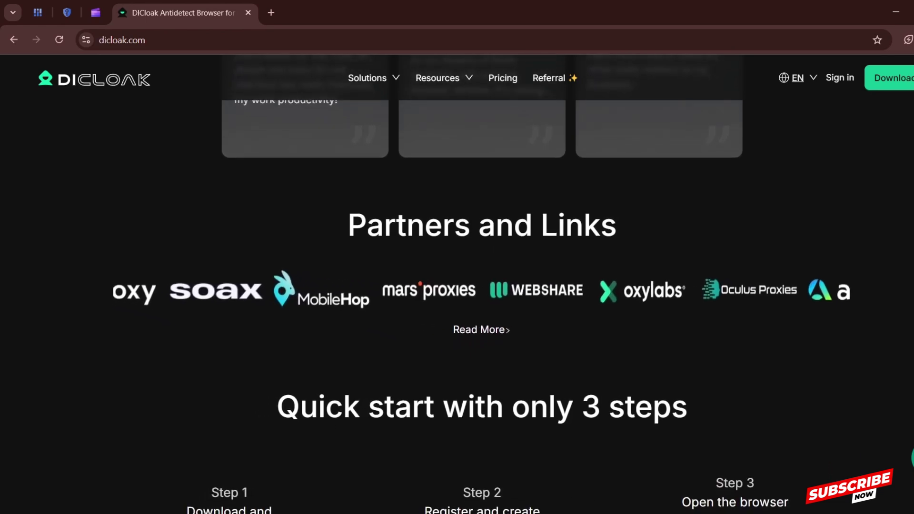
pyautogui.scroll(-1, 481, 238)
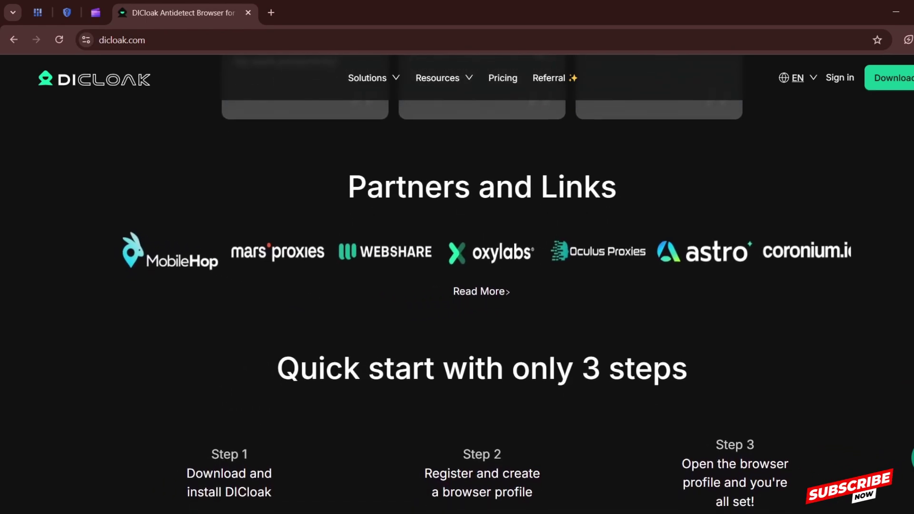
pyautogui.scroll(-1, 481, 238)
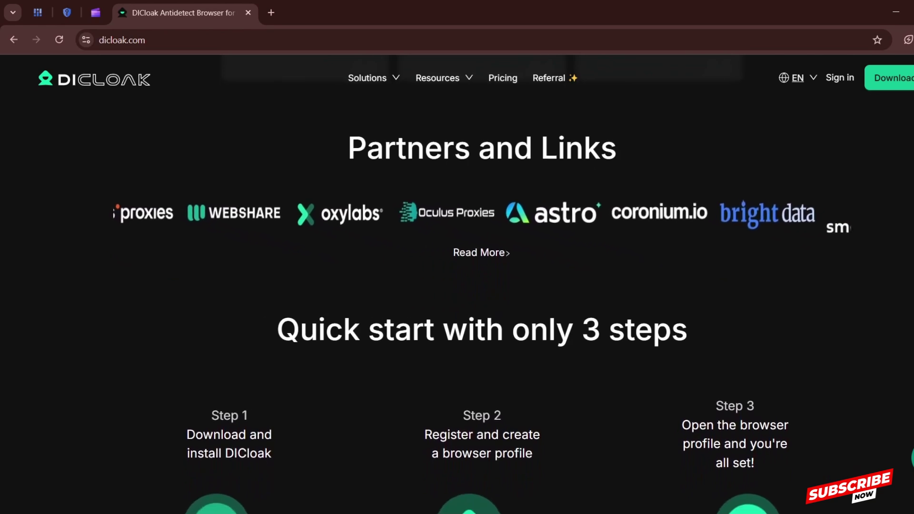
pyautogui.scroll(-1, 481, 238)
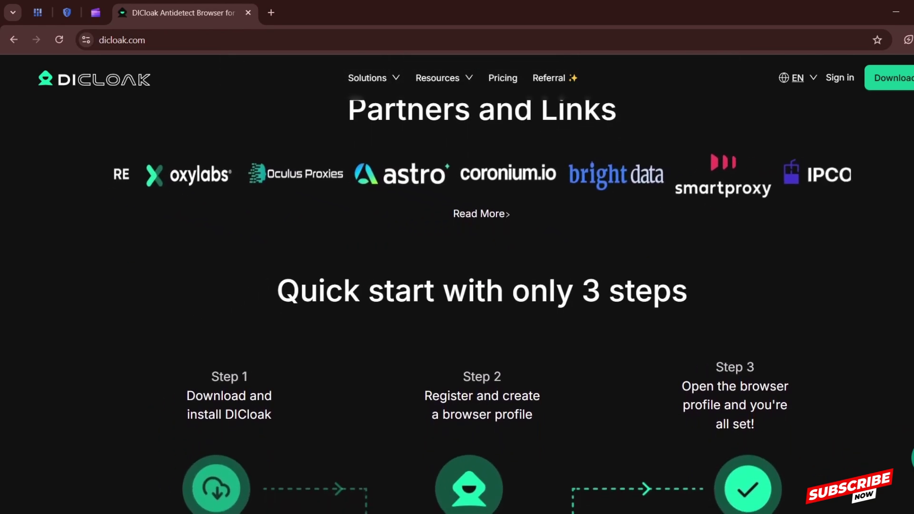
pyautogui.scroll(-1, 482, 238)
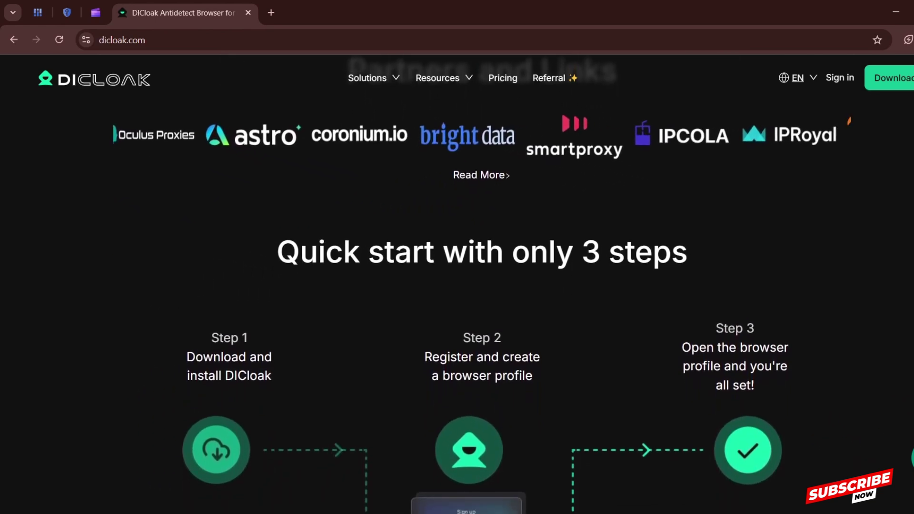
pyautogui.scroll(-1, 481, 238)
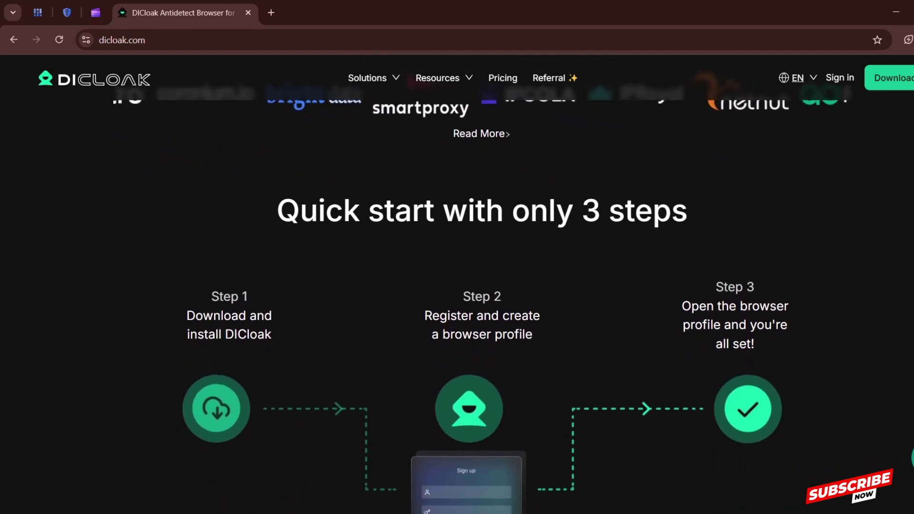
pyautogui.scroll(-2, 481, 286)
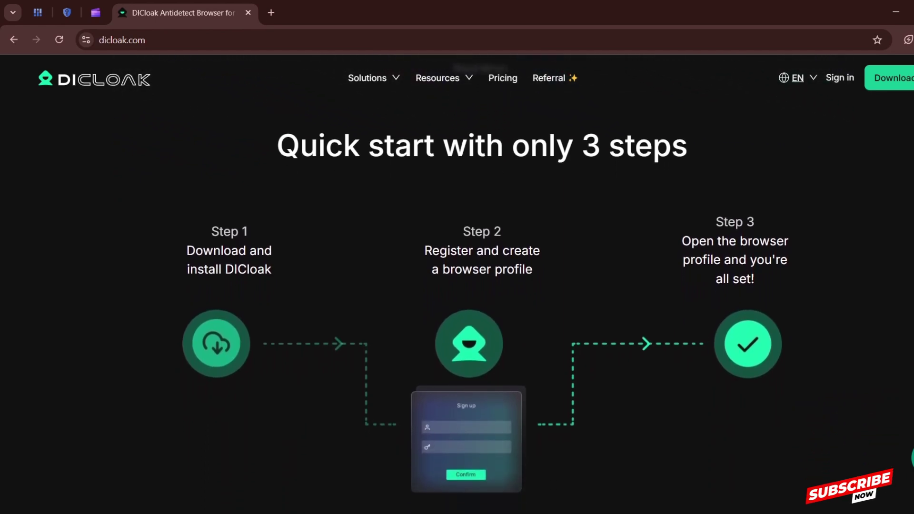
pyautogui.scroll(-2, 481, 286)
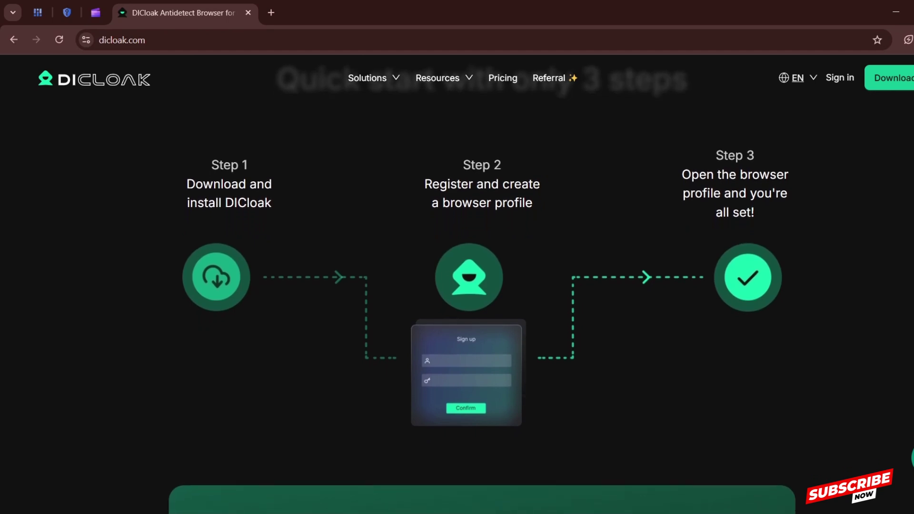
pyautogui.scroll(-2, 481, 285)
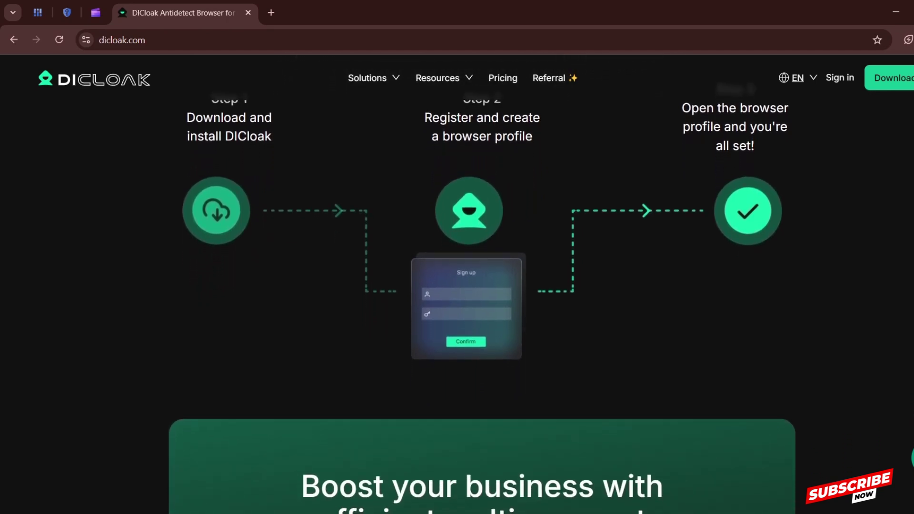
pyautogui.scroll(-2, 481, 285)
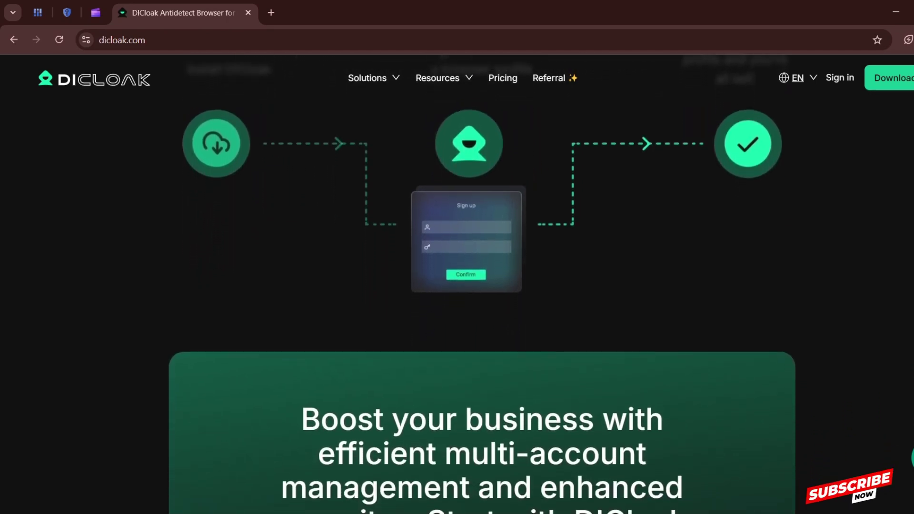
pyautogui.scroll(-2, 482, 286)
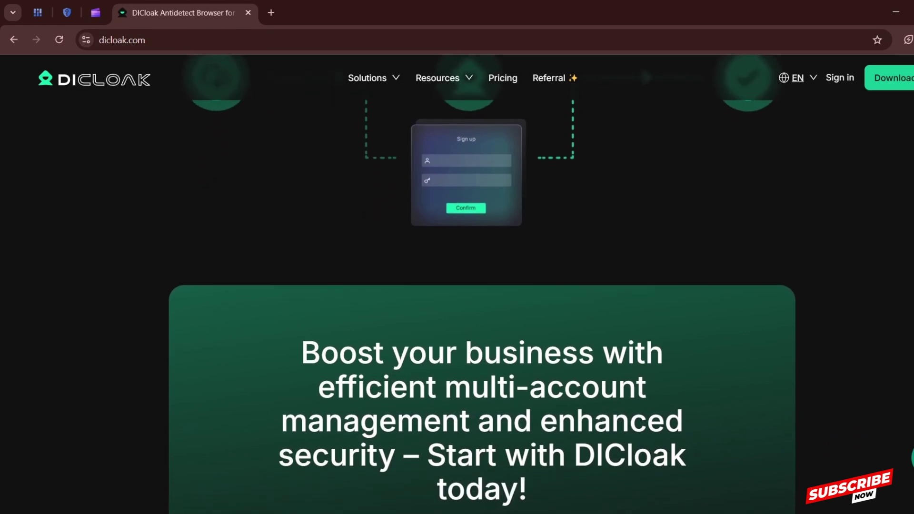
pyautogui.scroll(-2, 482, 286)
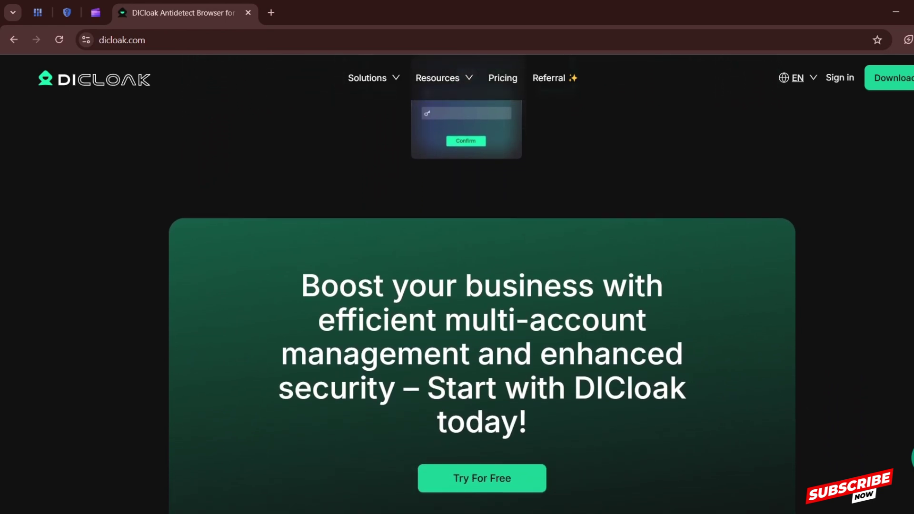
pyautogui.scroll(-2, 481, 285)
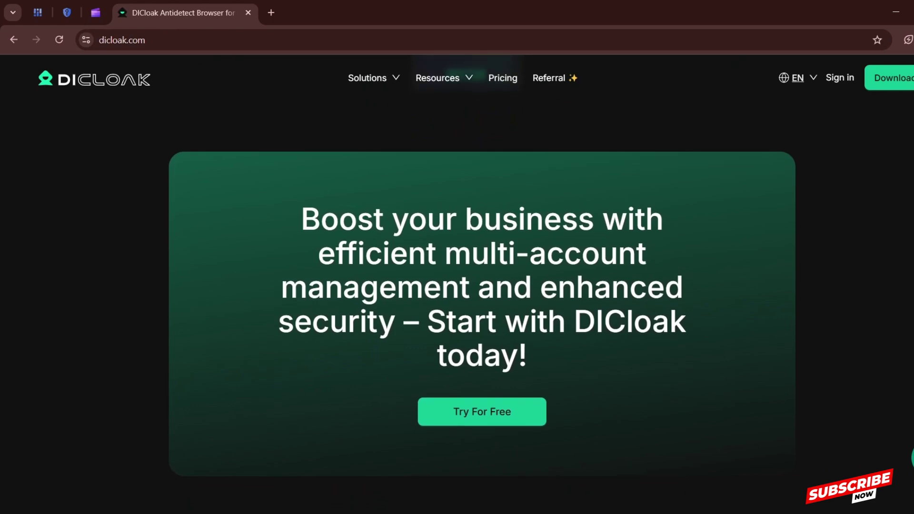
pyautogui.scroll(-2, 482, 286)
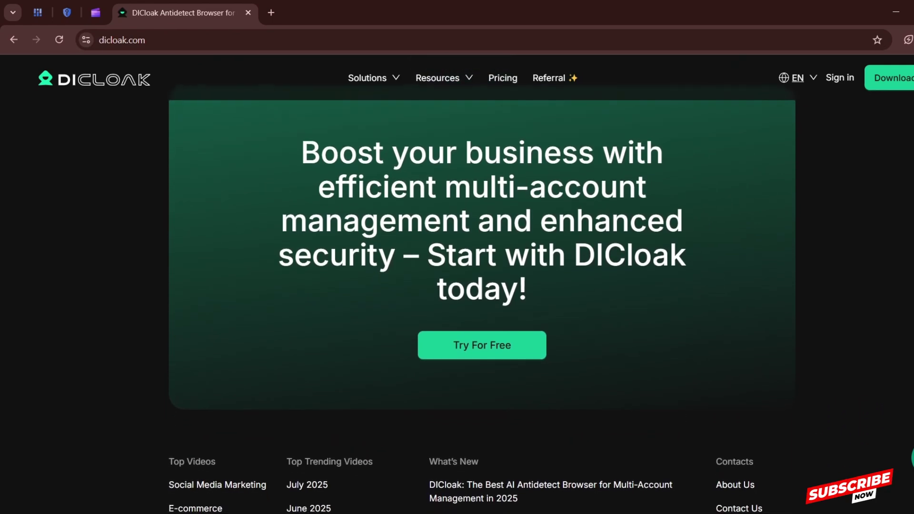
pyautogui.scroll(-2, 482, 286)
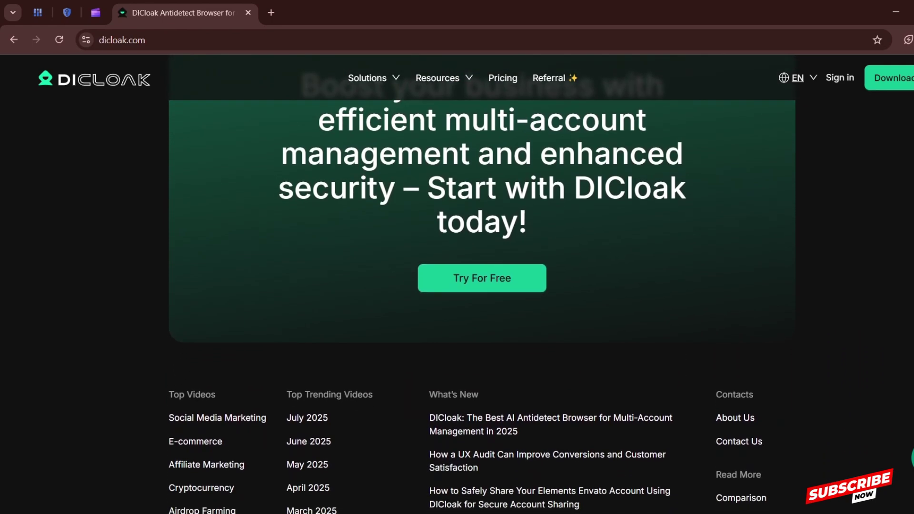
pyautogui.scroll(-2, 482, 286)
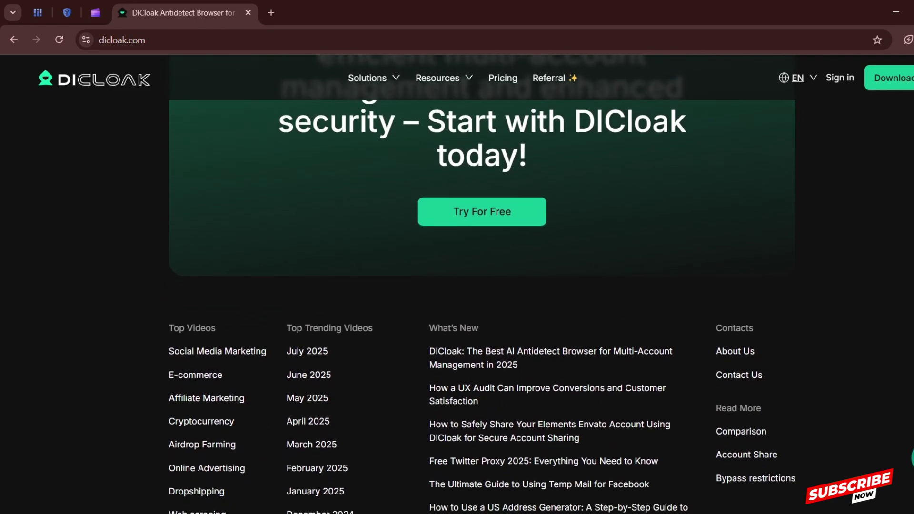
pyautogui.scroll(-2, 481, 285)
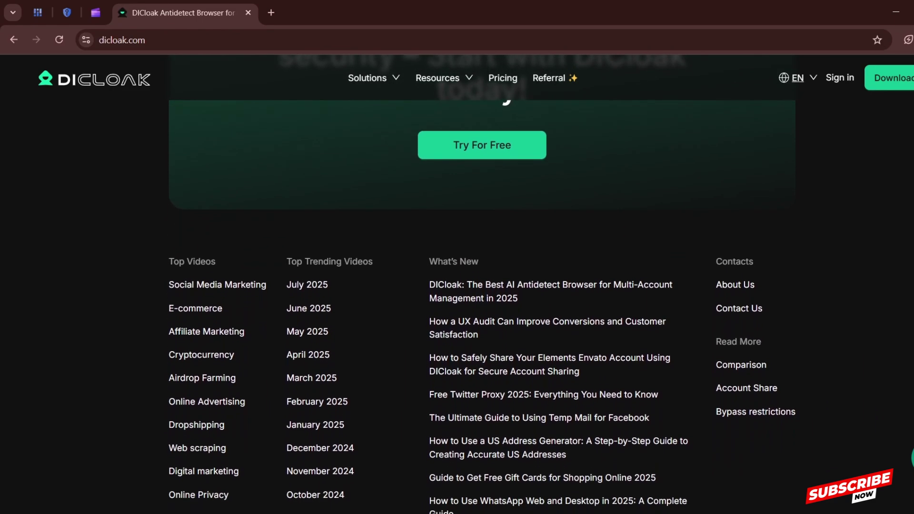
pyautogui.scroll(-2, 481, 286)
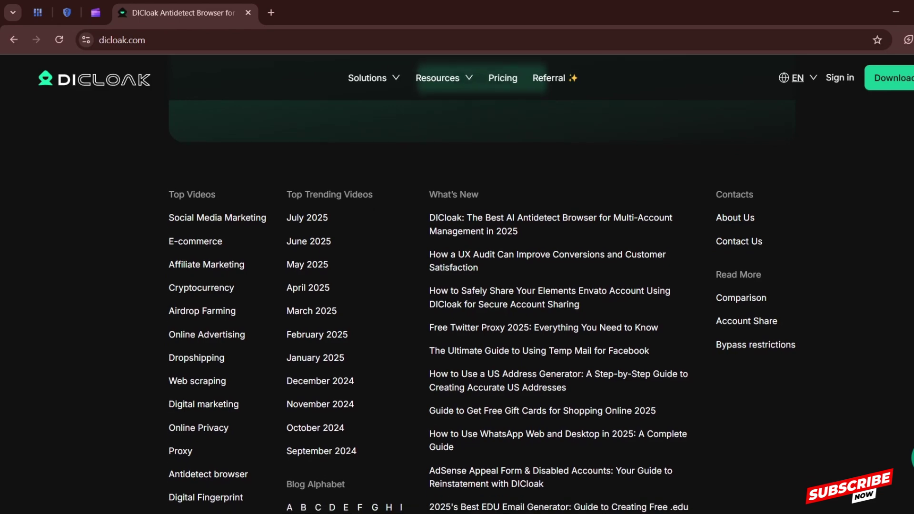
pyautogui.scroll(-2, 481, 285)
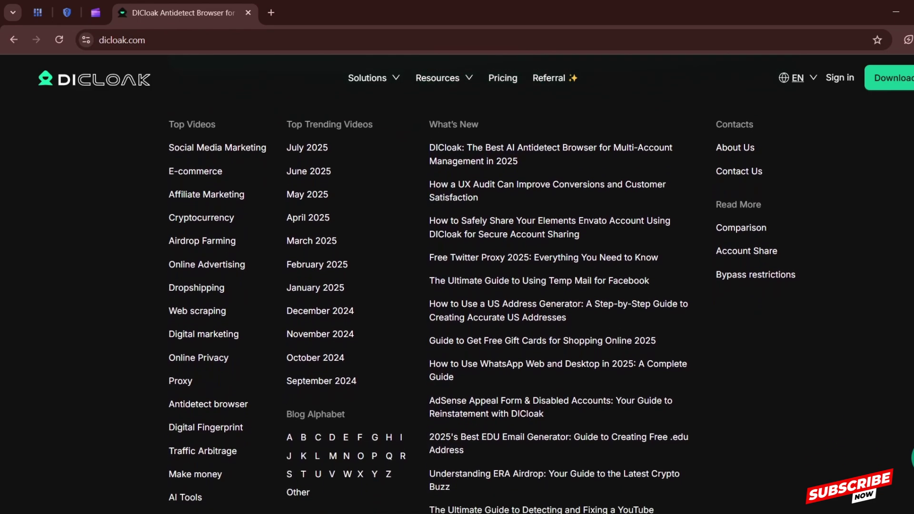
pyautogui.scroll(-5, 481, 286)
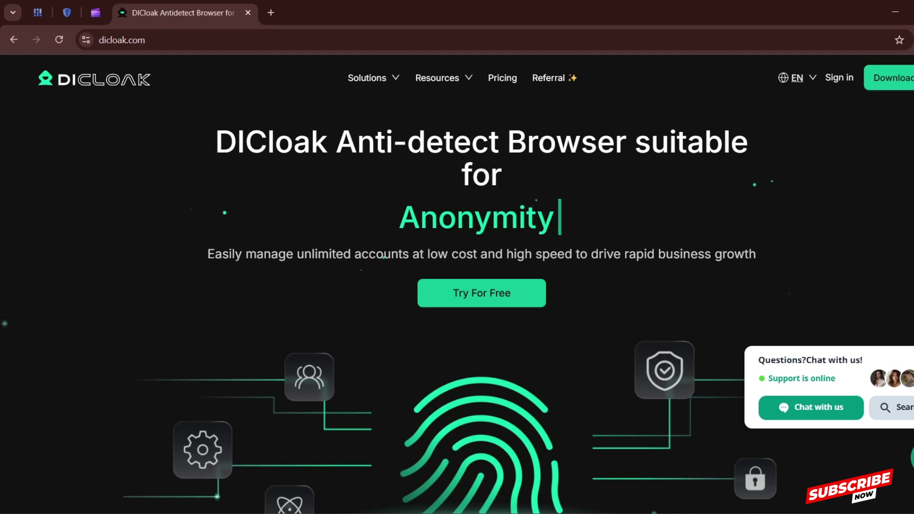
pyautogui.click(270, 13)
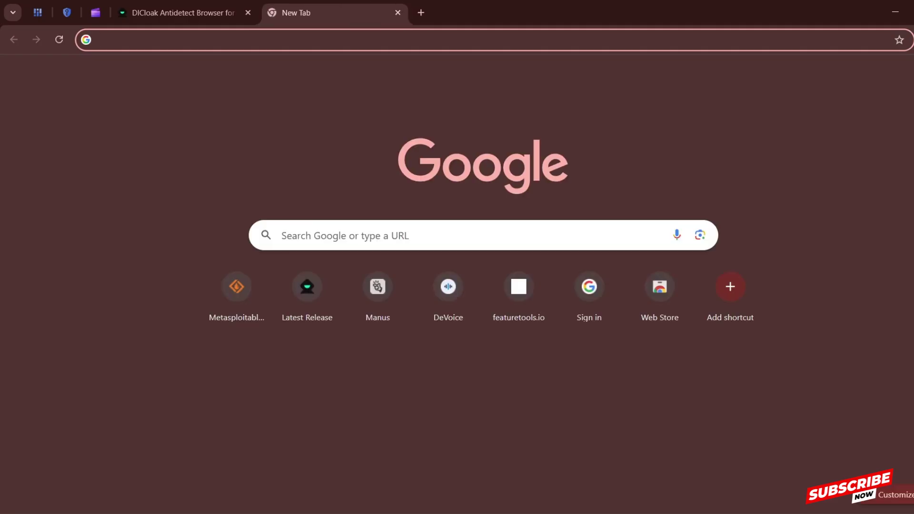
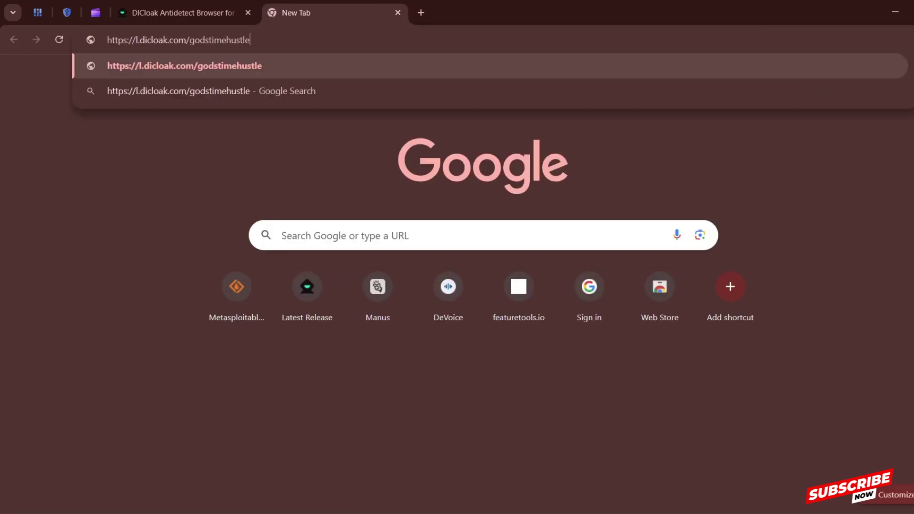
pyautogui.press('Return')
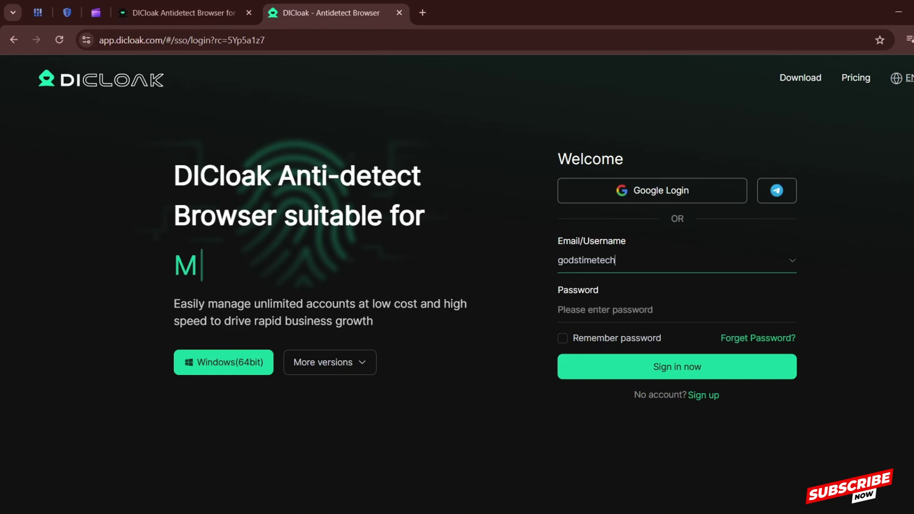
# - Clear the saved username, dismiss Chrome's suggested password, and switch to the Sign up form
pyautogui.hotkey('ctrl', 'a')
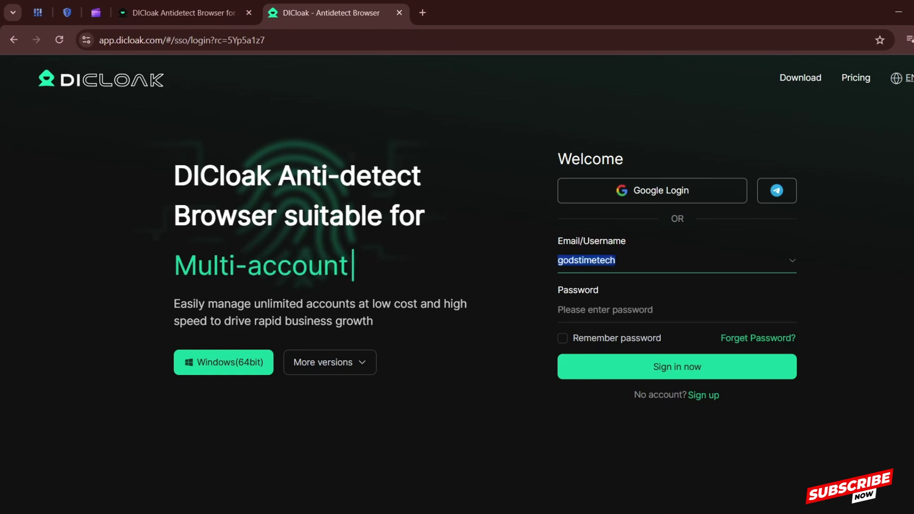
pyautogui.press('BackSpace')
pyautogui.click(604, 310)
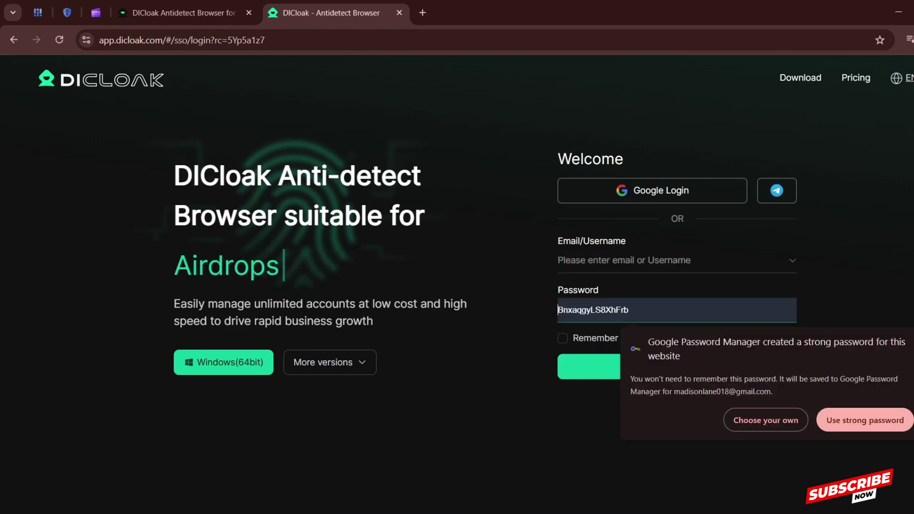
pyautogui.press('Escape')
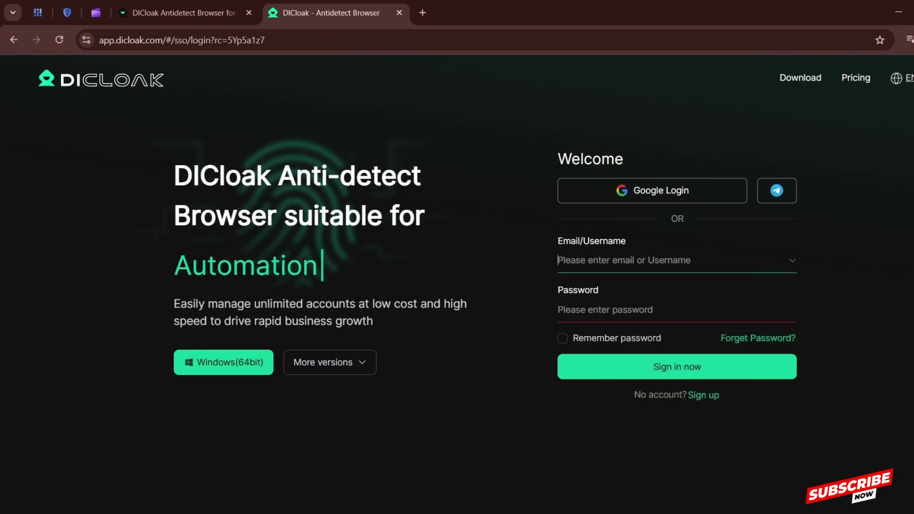
pyautogui.click(619, 260)
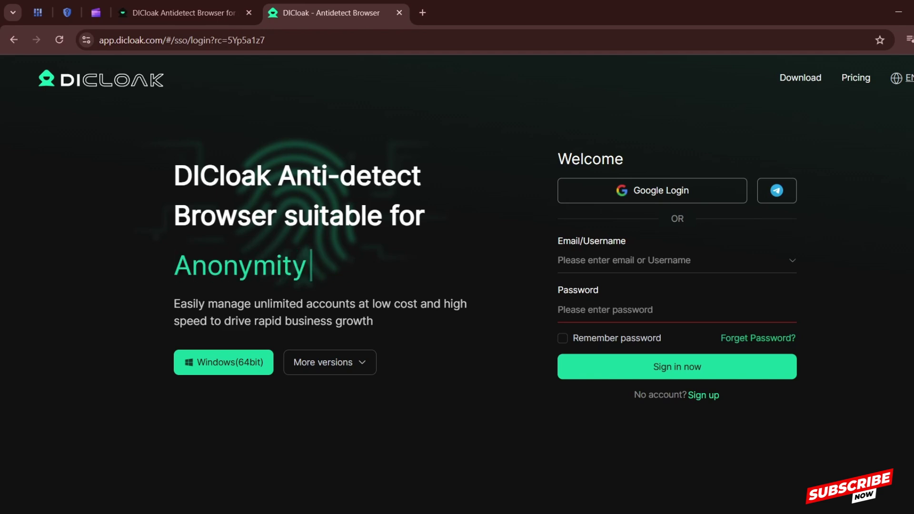
pyautogui.click(703, 395)
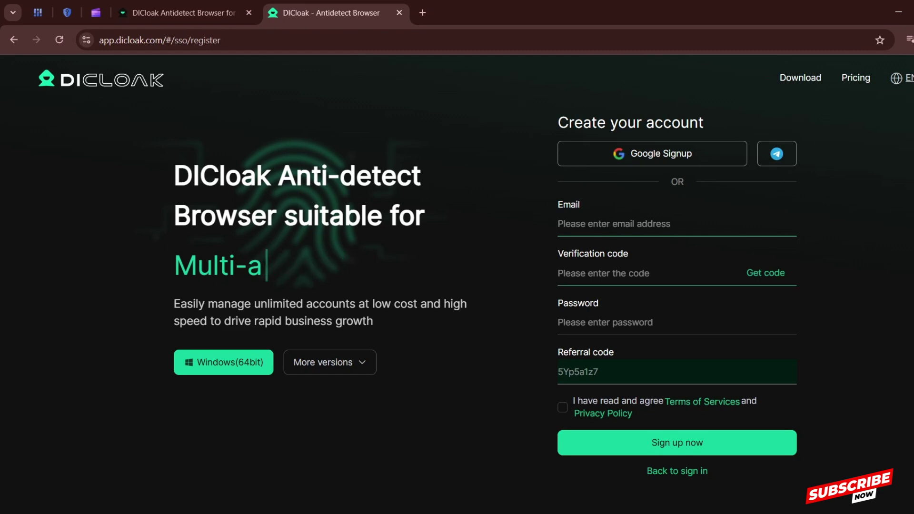
# - Enter the verification code and password, then start a new profile from the Profiles page
pyautogui.click(558, 273)
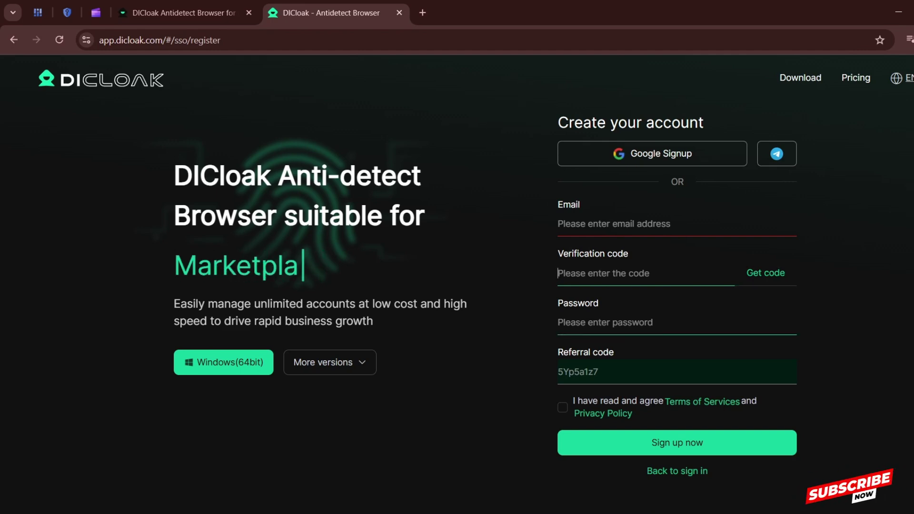
pyautogui.click(605, 322)
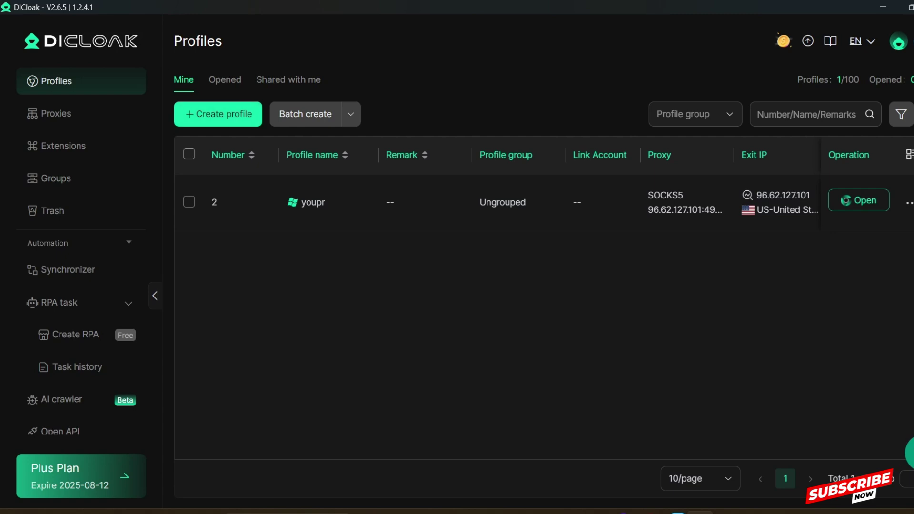
pyautogui.click(218, 114)
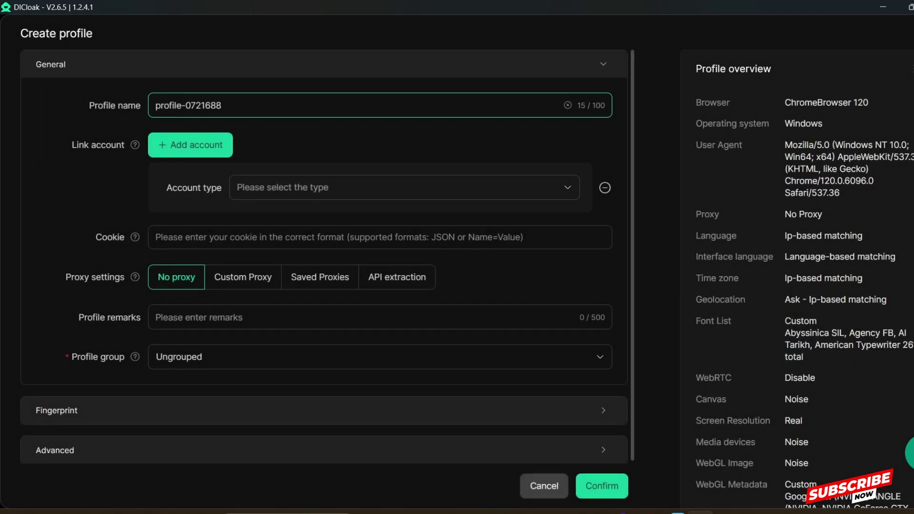
# - Replace the default profile name by typing 'Demostration' and trimming it to 'Demo'
pyautogui.press('BackSpace')
pyautogui.press('BackSpace')
pyautogui.press('BackSpace')
pyautogui.press('BackSpace')
pyautogui.press('BackSpace')
pyautogui.press('BackSpace')
pyautogui.press('BackSpace')
pyautogui.press('BackSpace')
pyautogui.press('BackSpace')
pyautogui.press('BackSpace')
pyautogui.press('BackSpace')
pyautogui.press('BackSpace')
pyautogui.press('BackSpace')
pyautogui.press('BackSpace')
pyautogui.press('BackSpace')
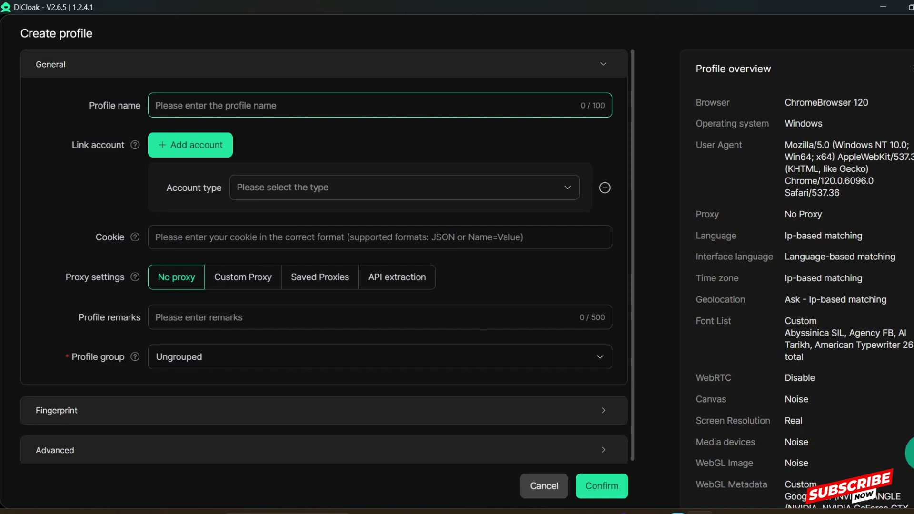
pyautogui.write('Dem')
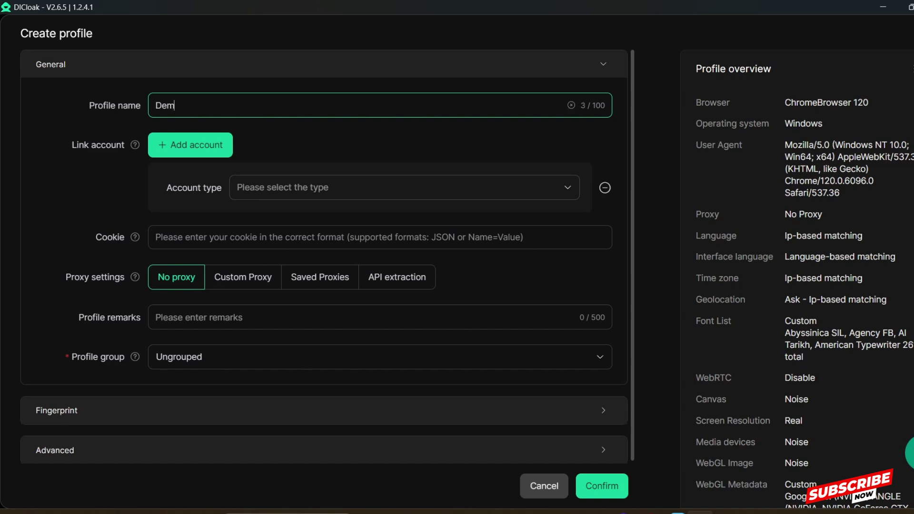
pyautogui.write('ostration')
pyautogui.press('BackSpace')
pyautogui.press('BackSpace')
pyautogui.press('BackSpace')
pyautogui.press('BackSpace')
pyautogui.press('BackSpace')
pyautogui.press('BackSpace')
pyautogui.press('BackSpace')
pyautogui.press('BackSpace')
pyautogui.press('BackSpace')
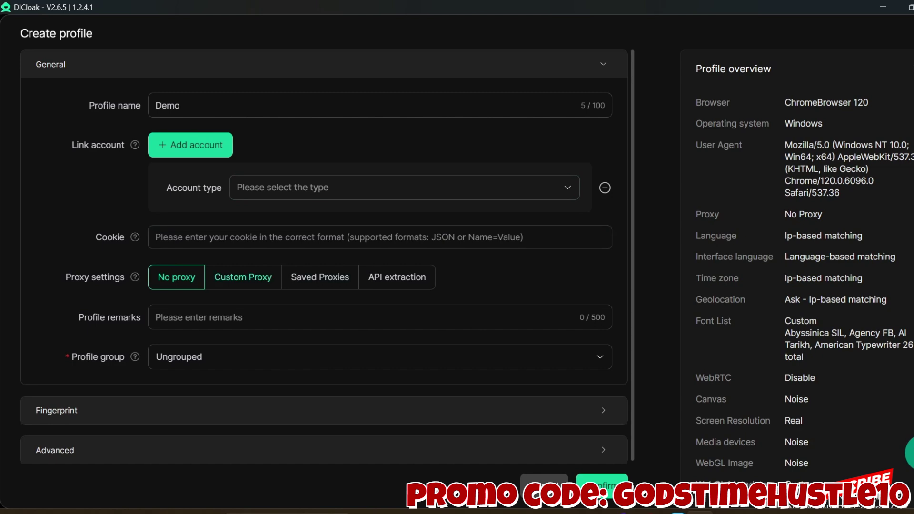
# - Set the profile to a Custom Proxy of type SOCKS5 and select the Proxy host field
pyautogui.click(243, 277)
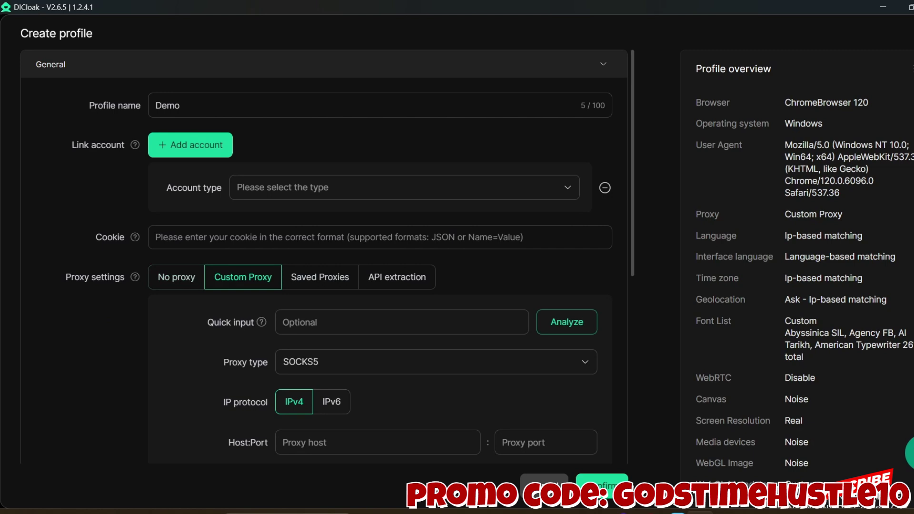
pyautogui.scroll(-4, 323, 266)
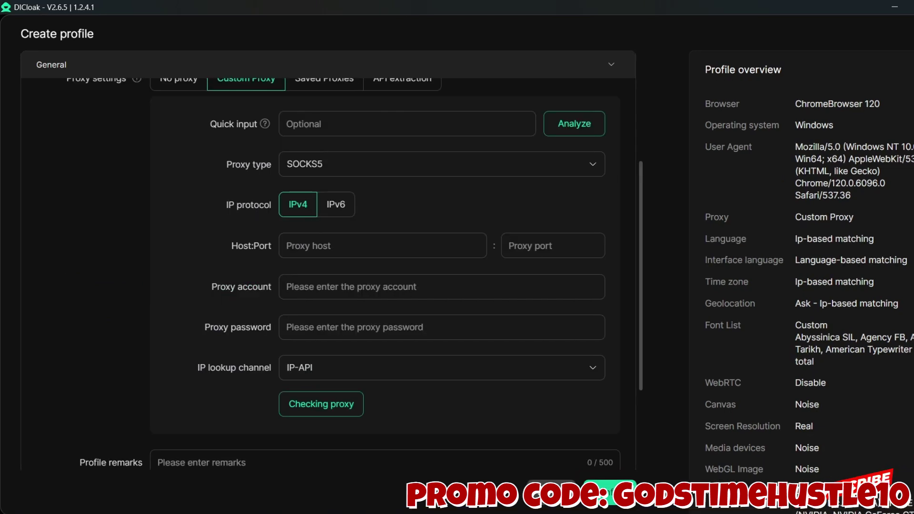
pyautogui.scroll(2, 333, 266)
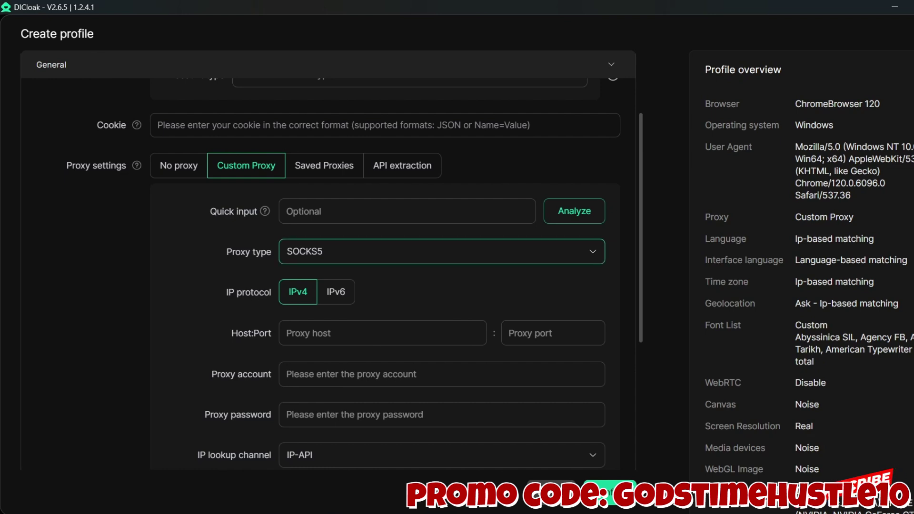
pyautogui.click(428, 251)
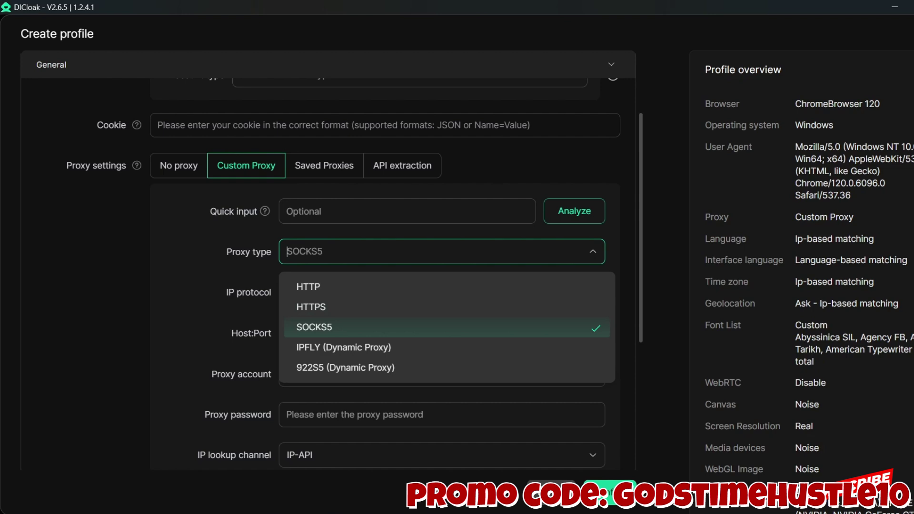
pyautogui.click(342, 327)
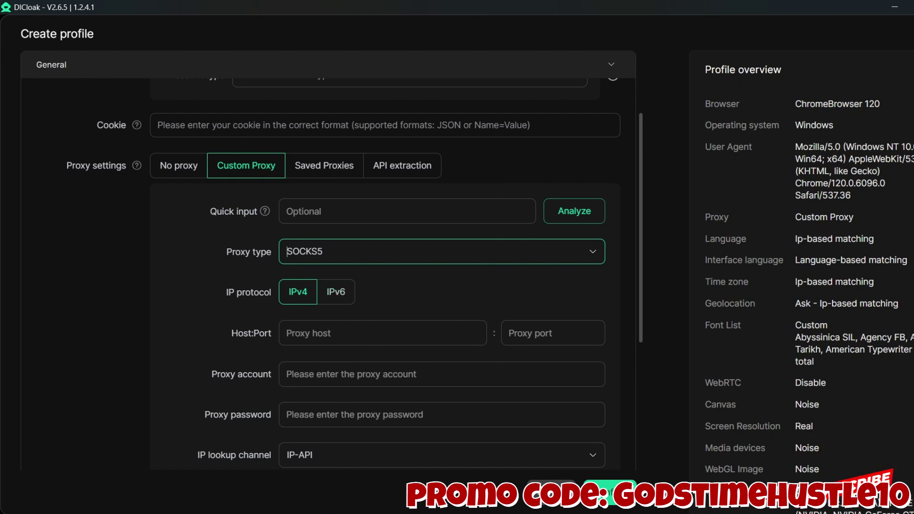
pyautogui.click(333, 332)
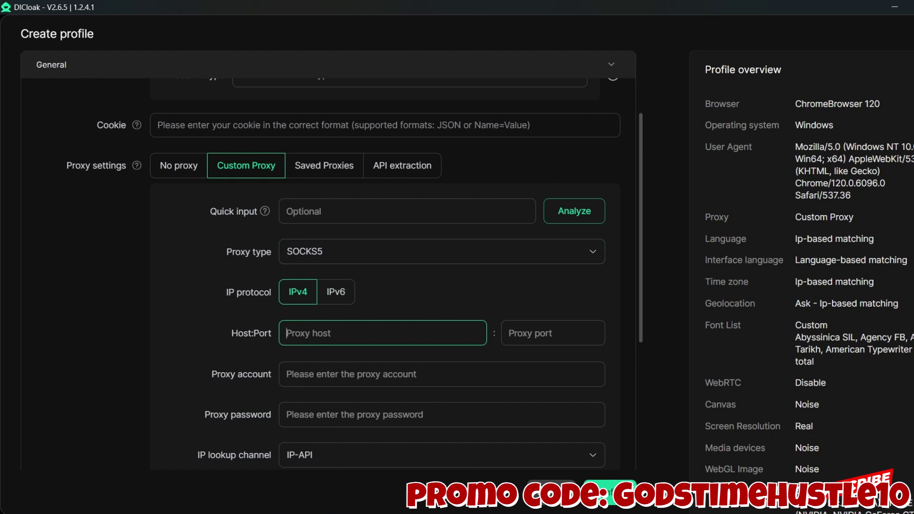
pyautogui.scroll(-1, 328, 276)
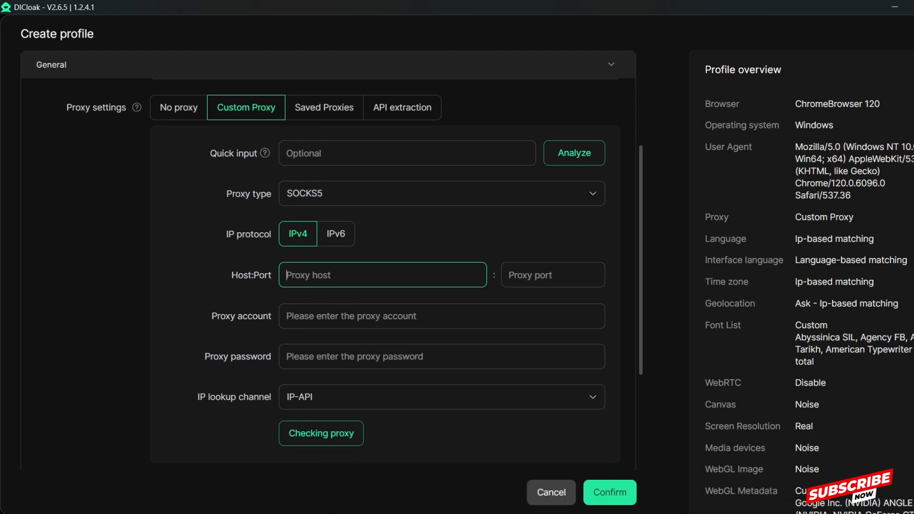
pyautogui.press('super+v')
pyautogui.press('Down')
pyautogui.press('Return')
pyautogui.press('Tab')
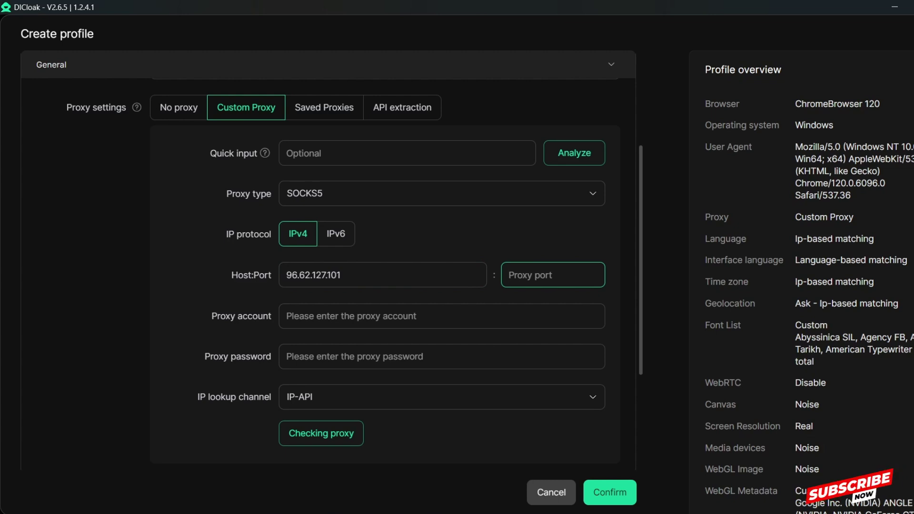
pyautogui.press('super+v')
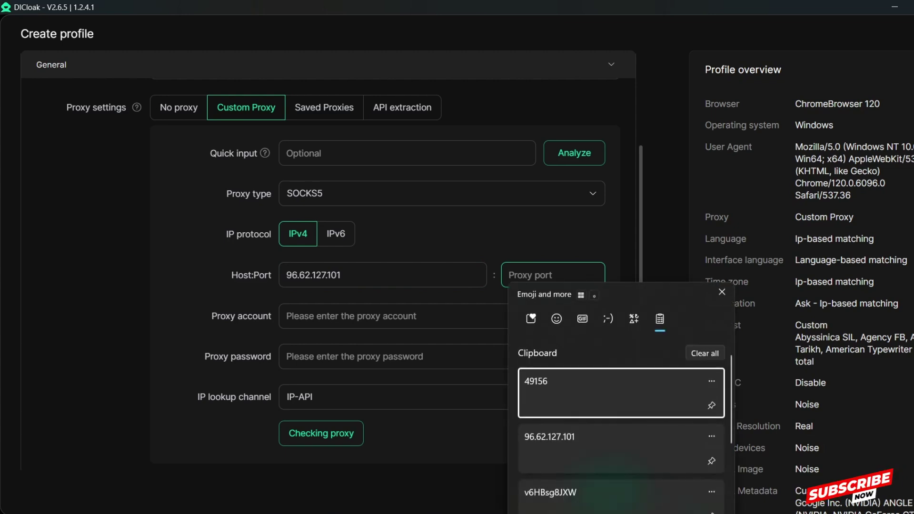
pyautogui.press('Return')
pyautogui.press('Tab')
pyautogui.press('Tab')
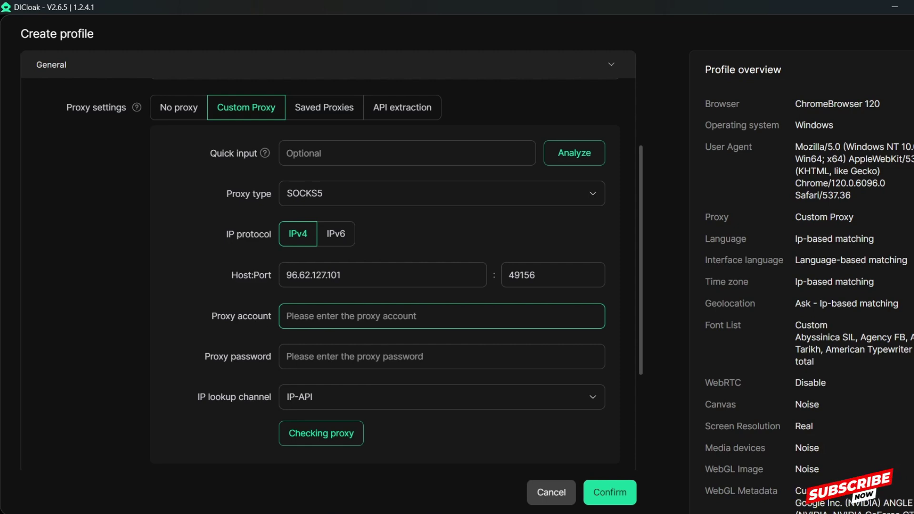
# - Paste the saved proxy account and proxy password from clipboard history
pyautogui.press('super+v')
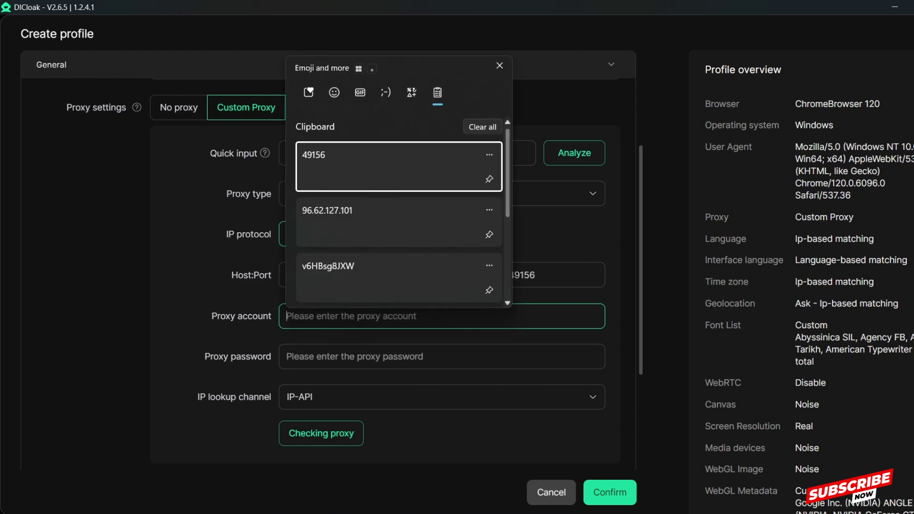
pyautogui.scroll(-3, 399, 212)
pyautogui.click(399, 211)
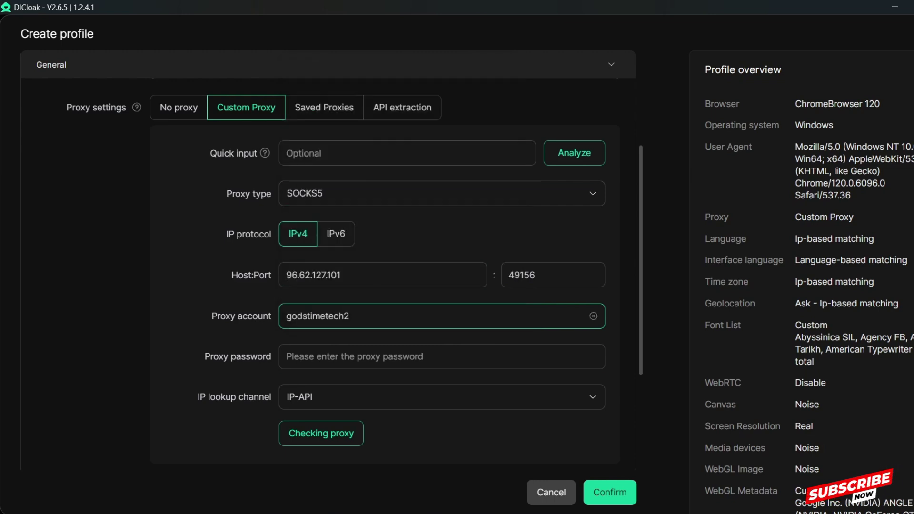
pyautogui.click(361, 356)
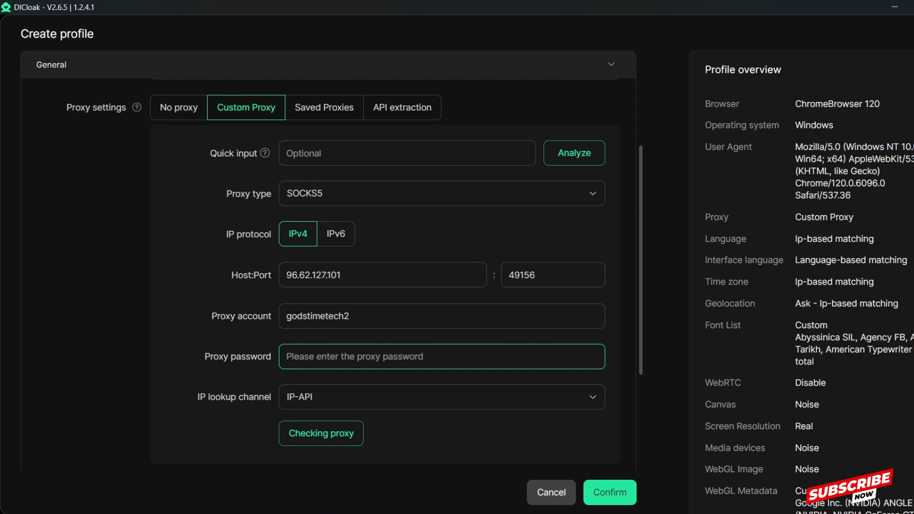
pyautogui.press('super+v')
pyautogui.press('Down')
pyautogui.press('Down')
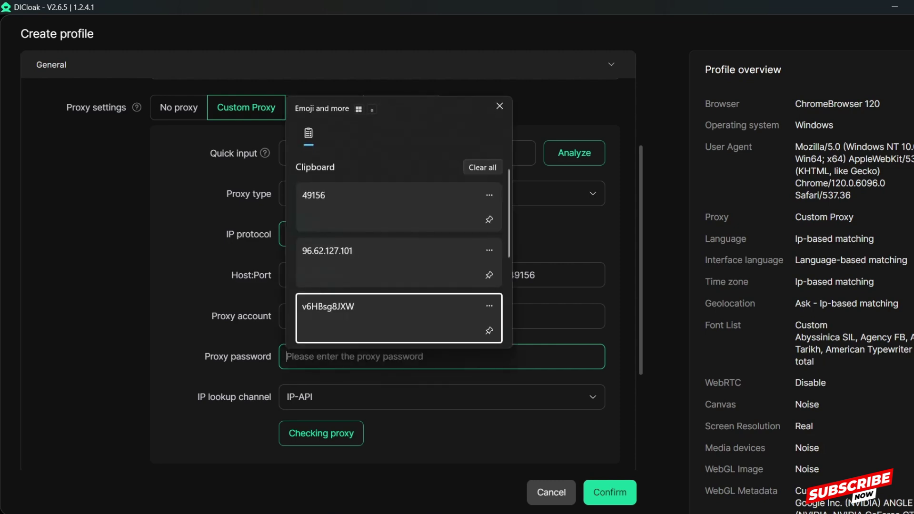
pyautogui.press('Return')
pyautogui.press('Tab')
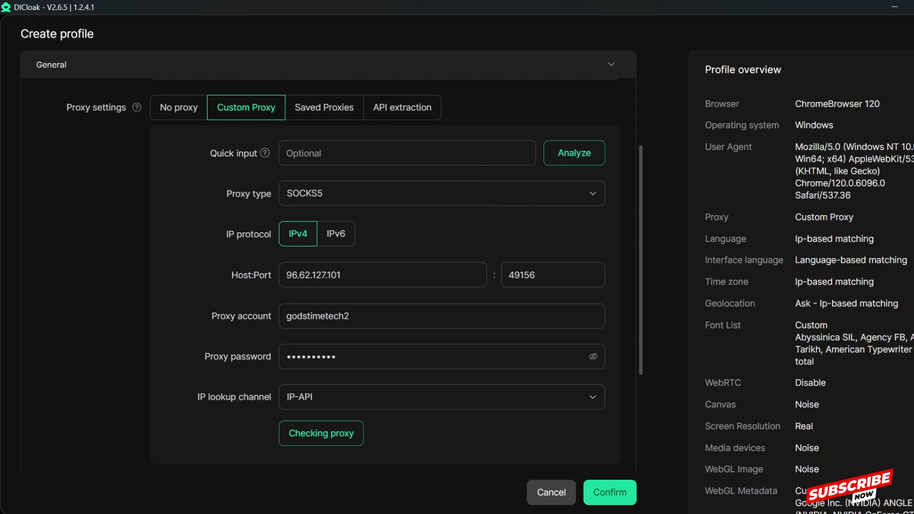
pyautogui.moveTo(204, 357); pyautogui.dragTo(335, 356)
# - Review the successful proxy check resolving 96.62.127.101 to New York, United States
pyautogui.scroll(-4, 328, 273)
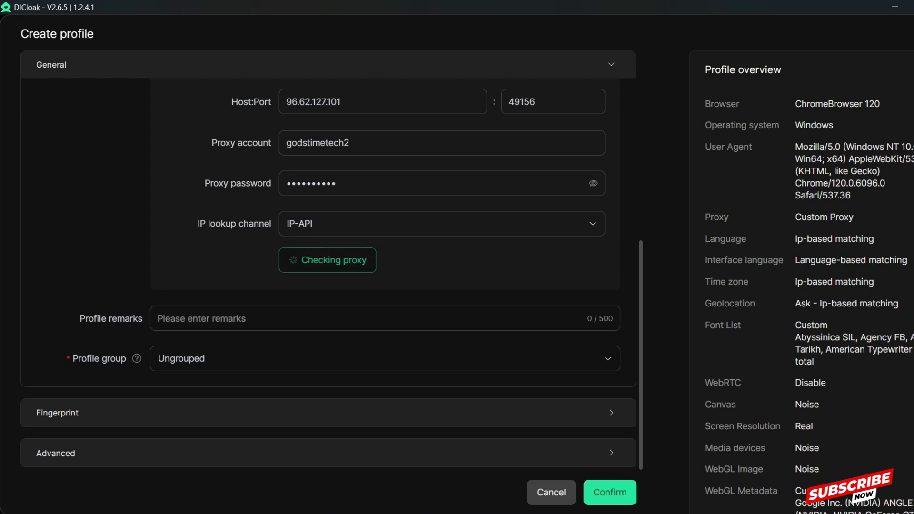
pyautogui.scroll(2, 320, 238)
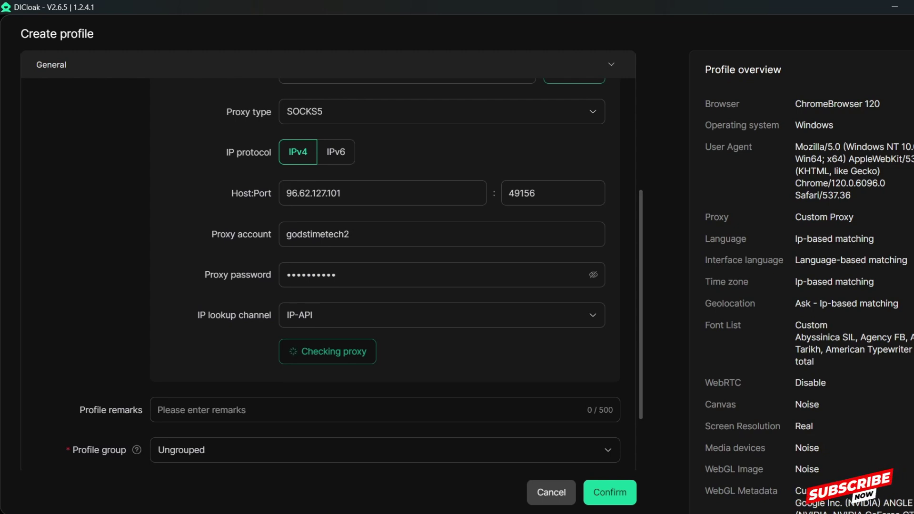
pyautogui.scroll(-2, 331, 274)
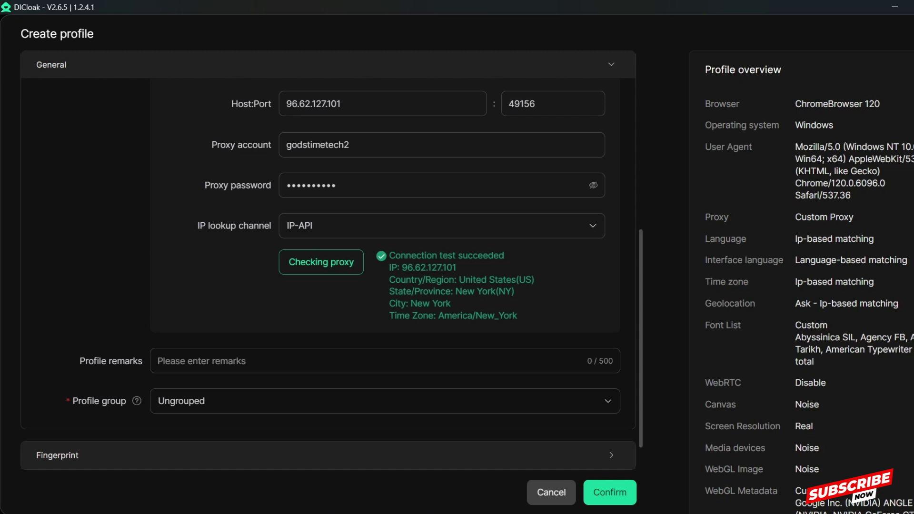
pyautogui.scroll(-1, 331, 274)
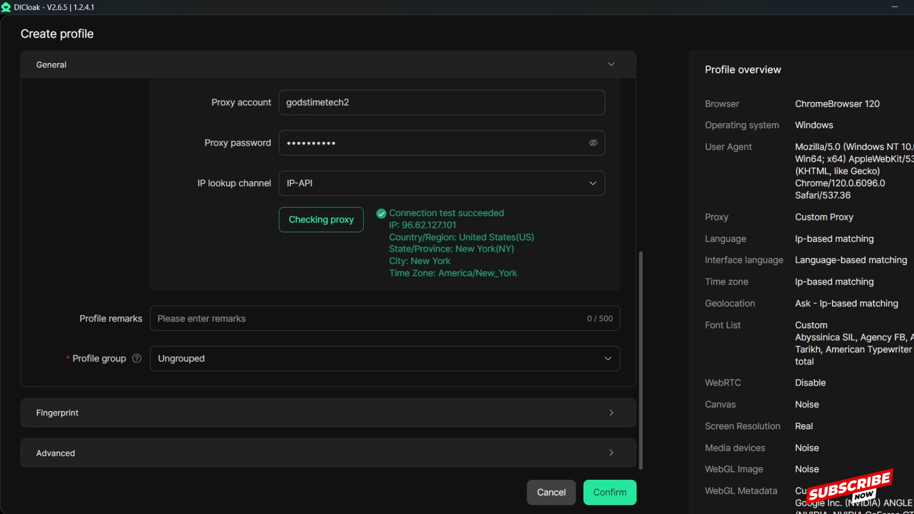
pyautogui.click(333, 319)
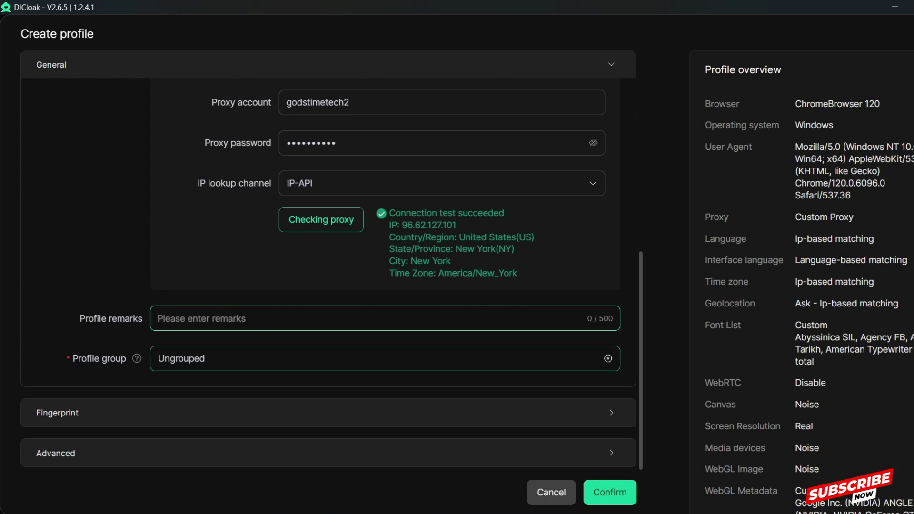
# - Keep the profile group as Ungrouped and expand the Fingerprint settings
pyautogui.click(380, 358)
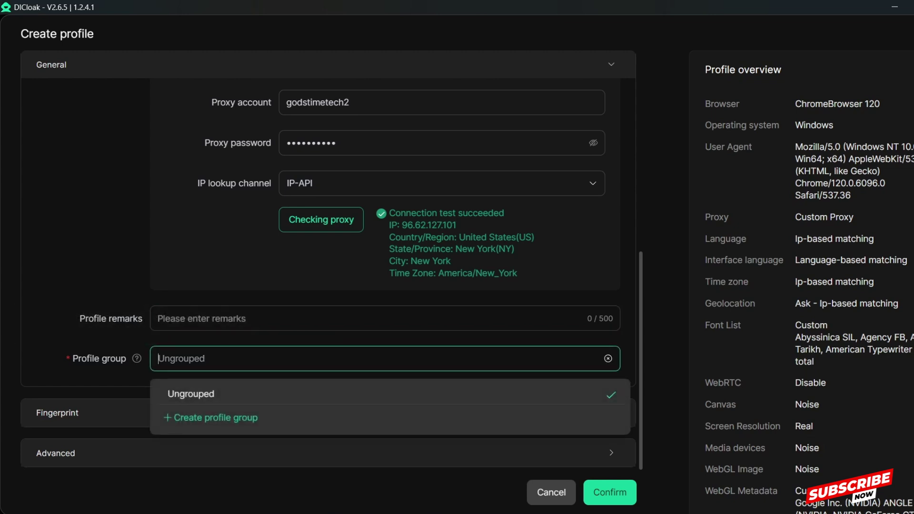
pyautogui.press('Escape')
pyautogui.click(158, 318)
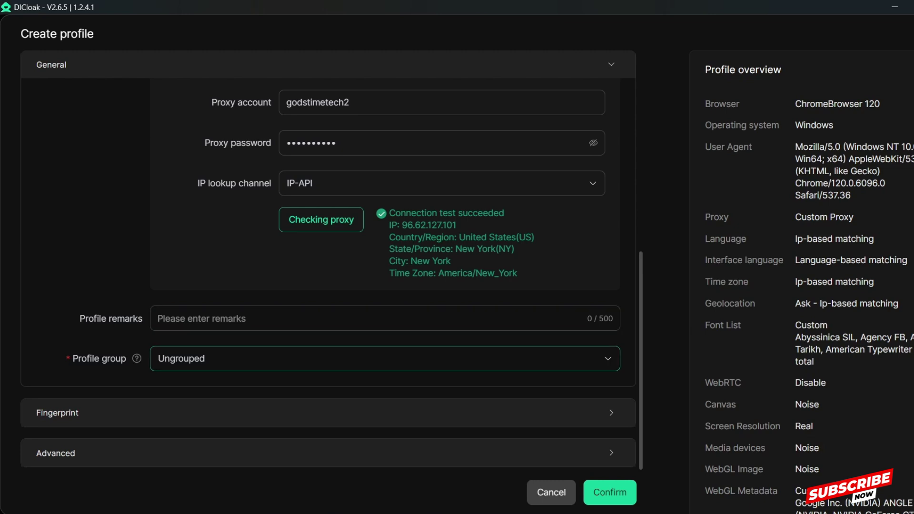
pyautogui.click(57, 412)
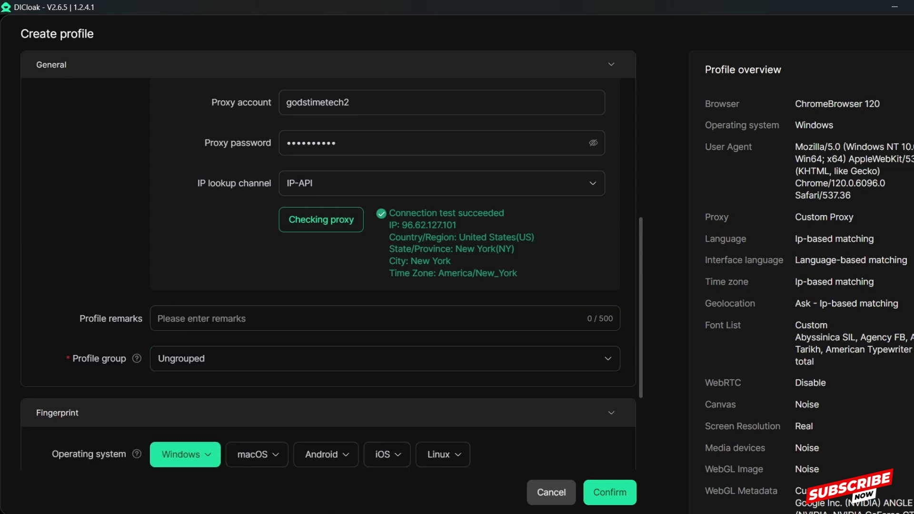
pyautogui.doubleClick(57, 412)
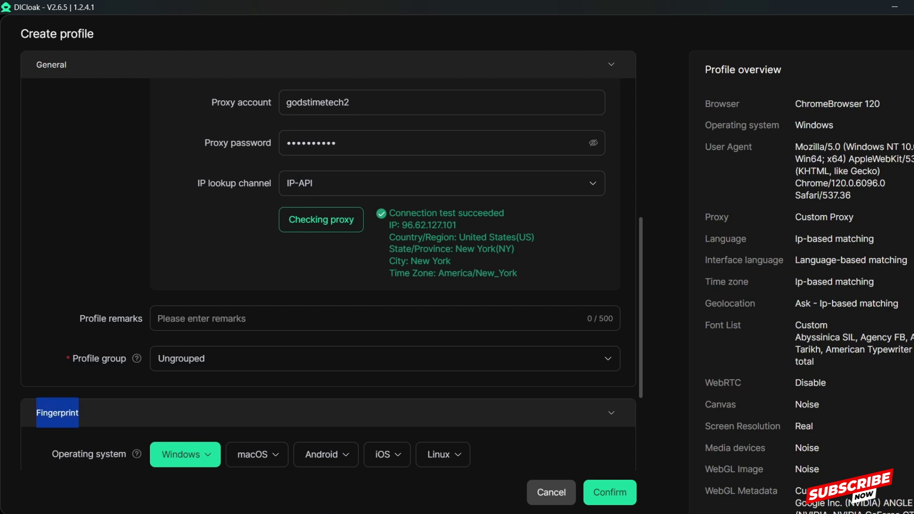
pyautogui.scroll(-1, 328, 286)
pyautogui.scroll(-3, 328, 286)
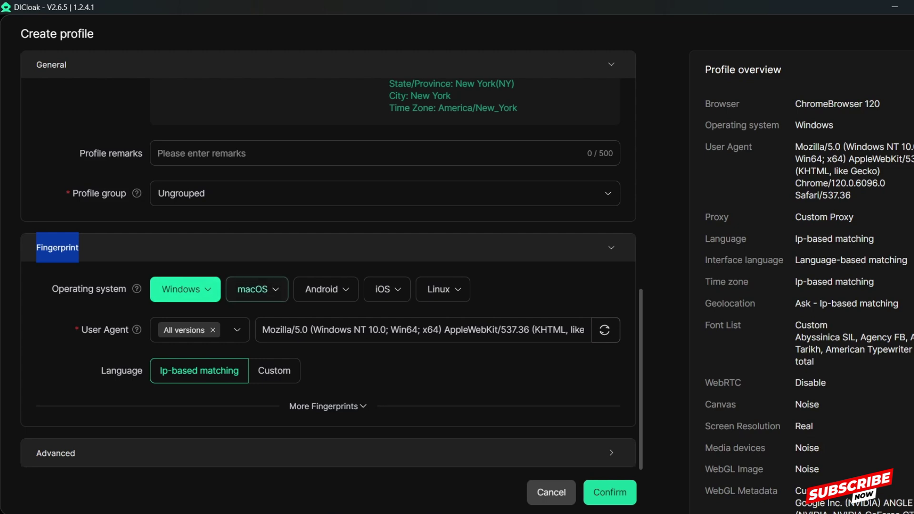
pyautogui.click(257, 289)
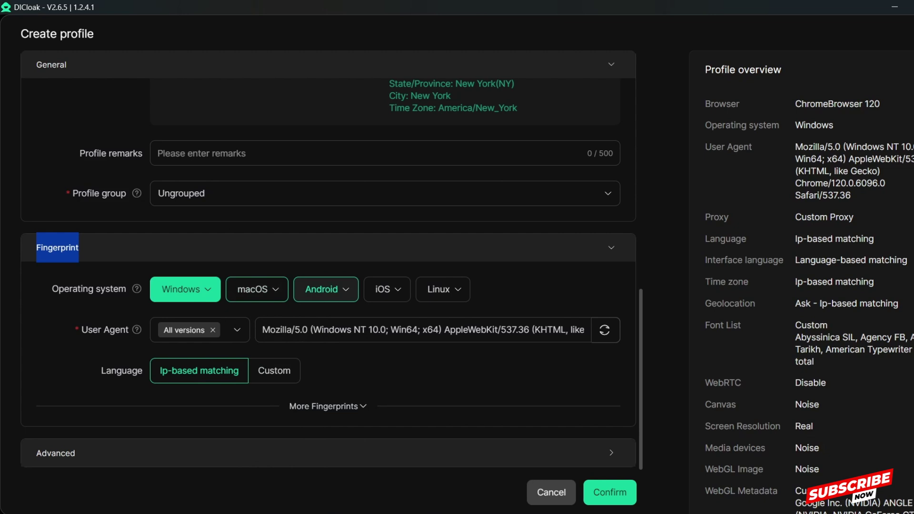
pyautogui.moveTo(136, 289)
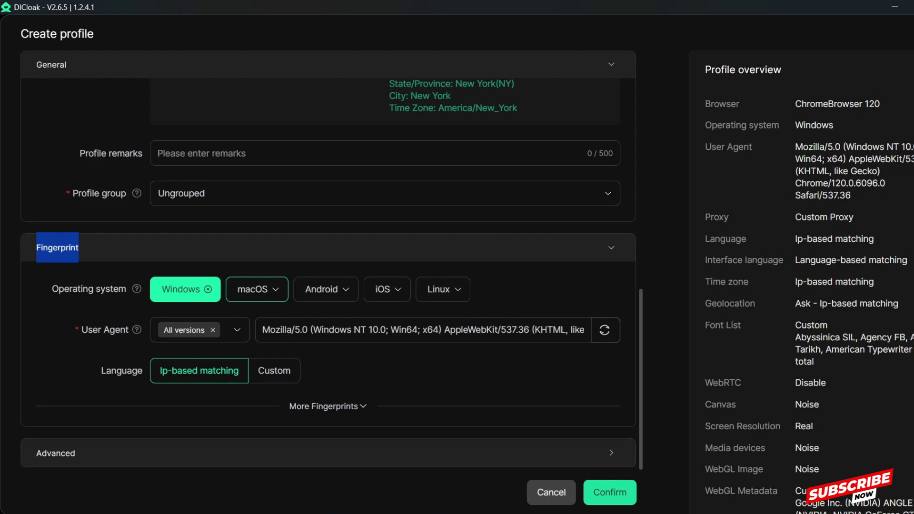
pyautogui.click(237, 329)
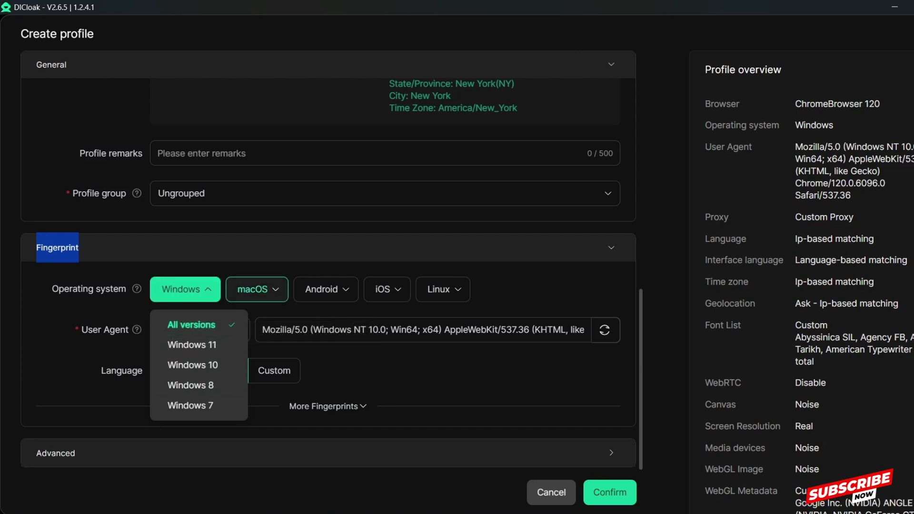
pyautogui.click(257, 289)
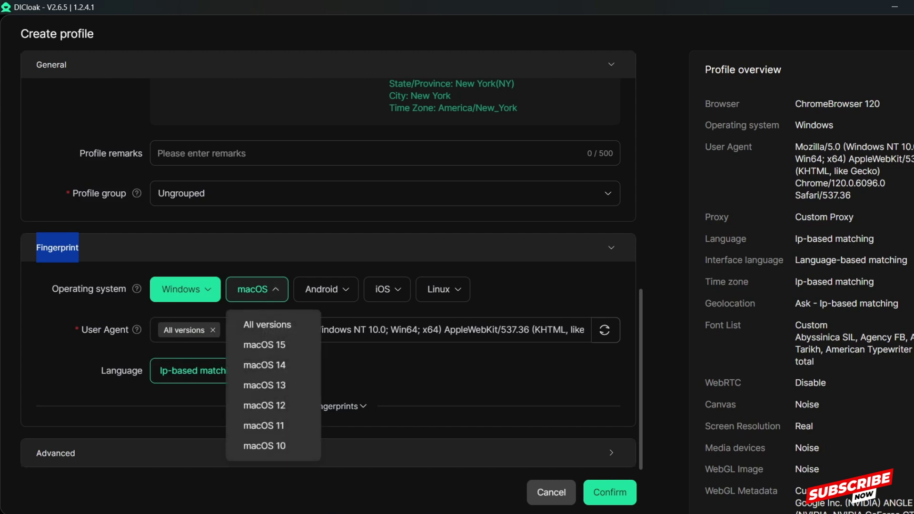
pyautogui.click(326, 289)
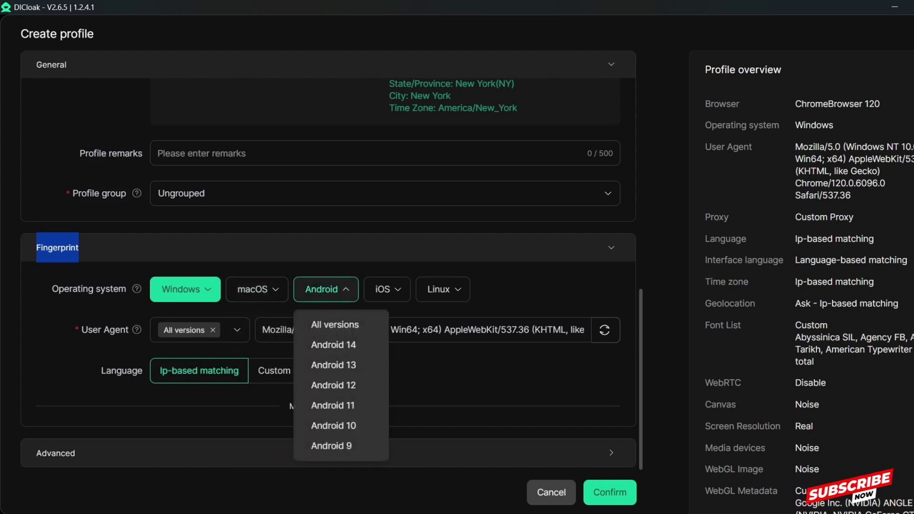
pyautogui.press('Escape')
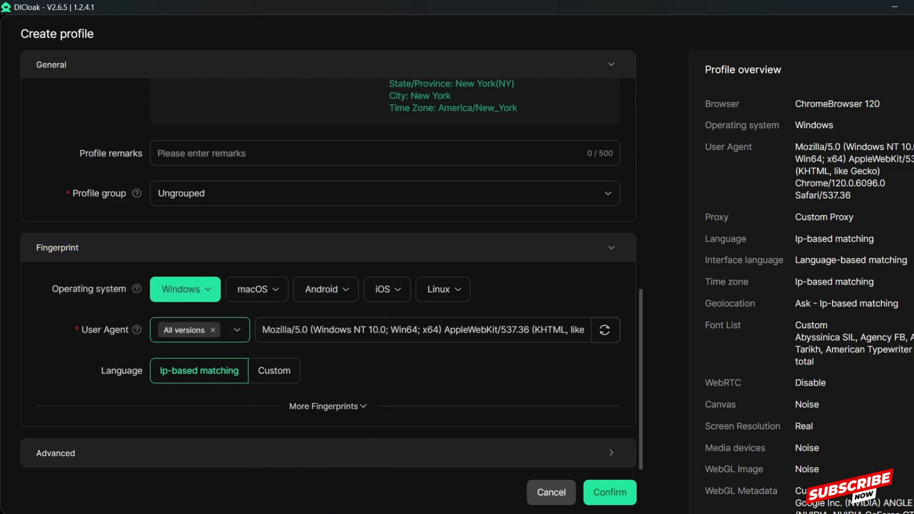
pyautogui.click(229, 330)
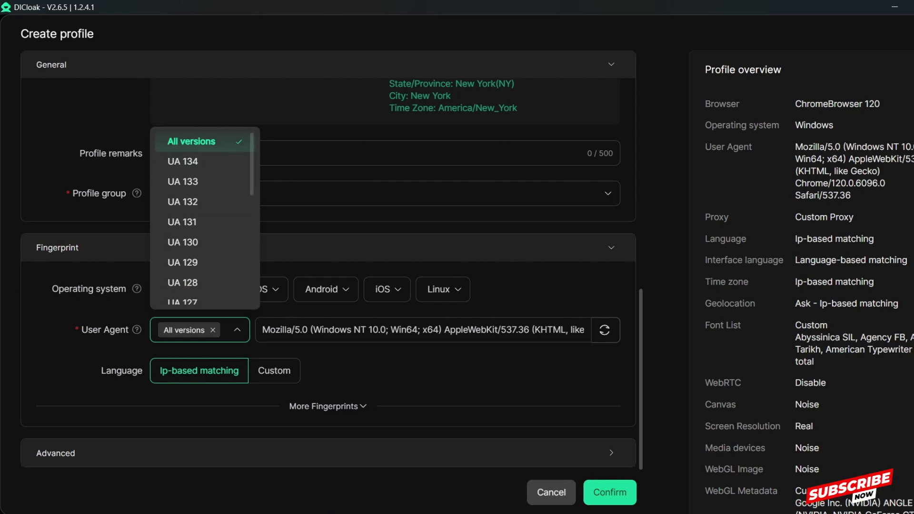
pyautogui.press('Escape')
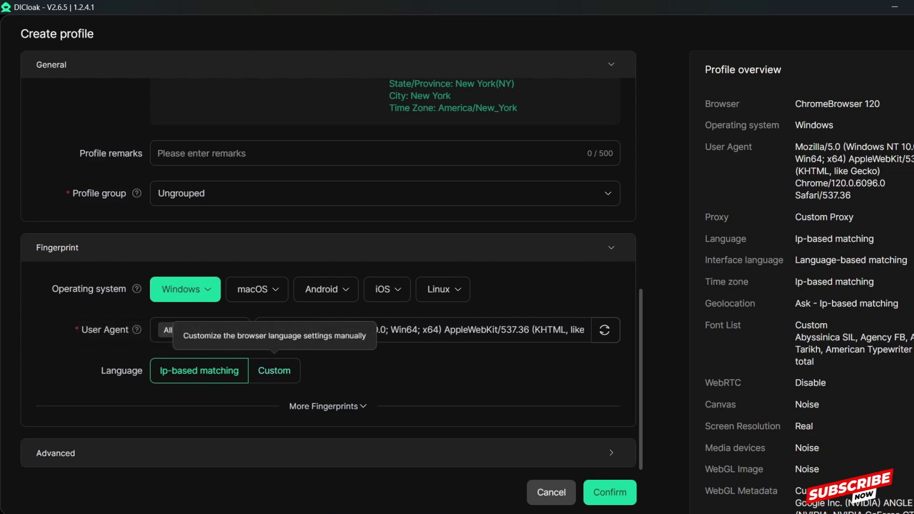
# - Leave Language on IP-based matching and confirm to create the Demo profile
pyautogui.click(273, 370)
pyautogui.scroll(-1, 274, 372)
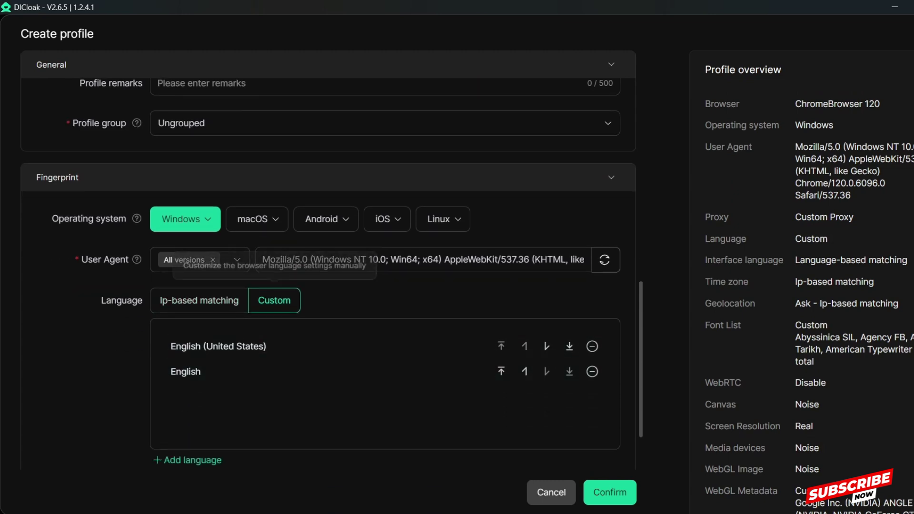
pyautogui.click(199, 300)
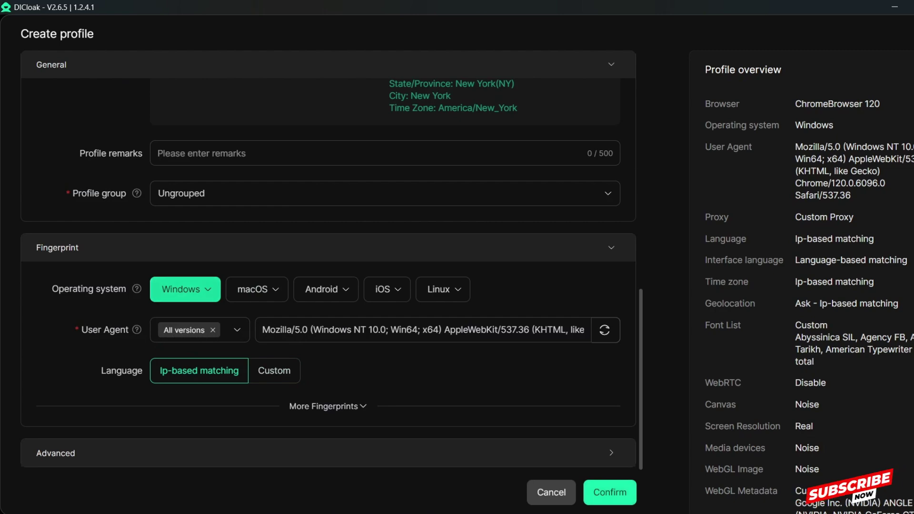
pyautogui.click(609, 492)
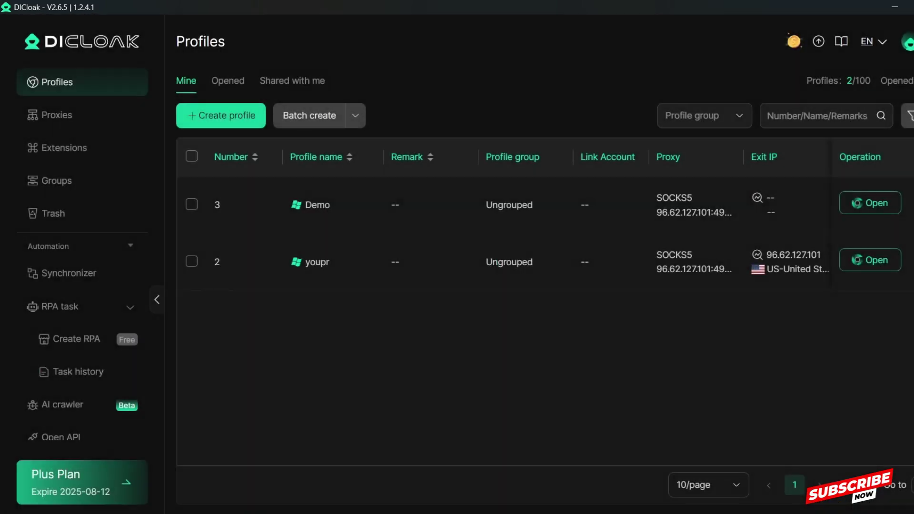
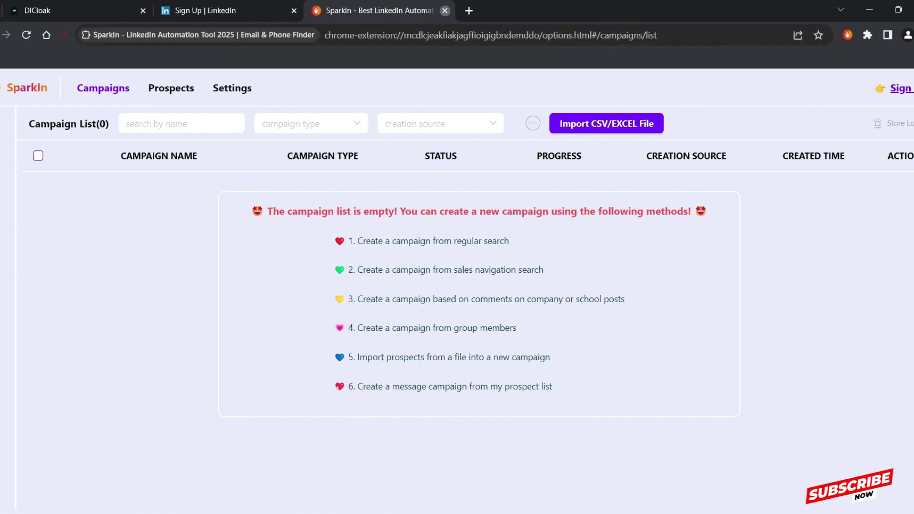
# - Close the SparkIn campaigns tab so the LinkedIn Join sign-up page shows
pyautogui.click(444, 11)
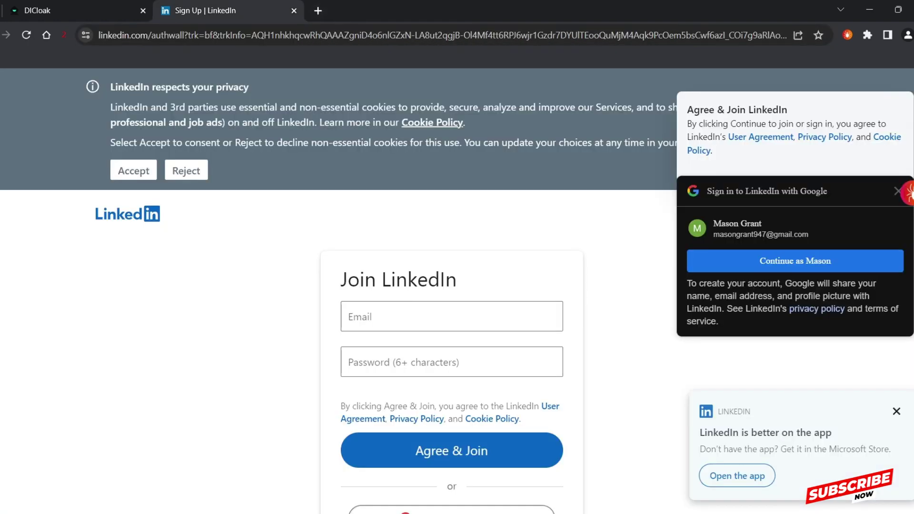
# - Accept LinkedIn's cookies, then reach ipinfo.io through a Google search for 'ipinfo' in a new tab
pyautogui.click(134, 170)
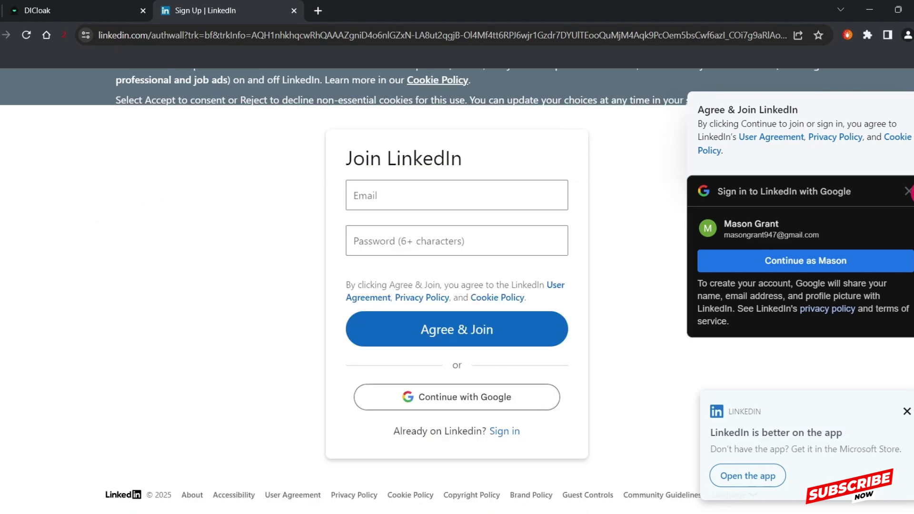
pyautogui.hotkey('ctrl', 't')
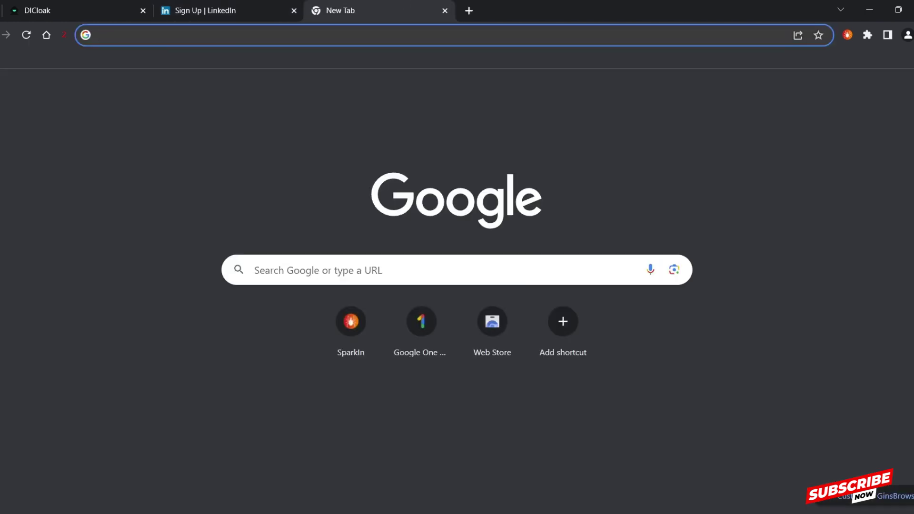
pyautogui.click(238, 35)
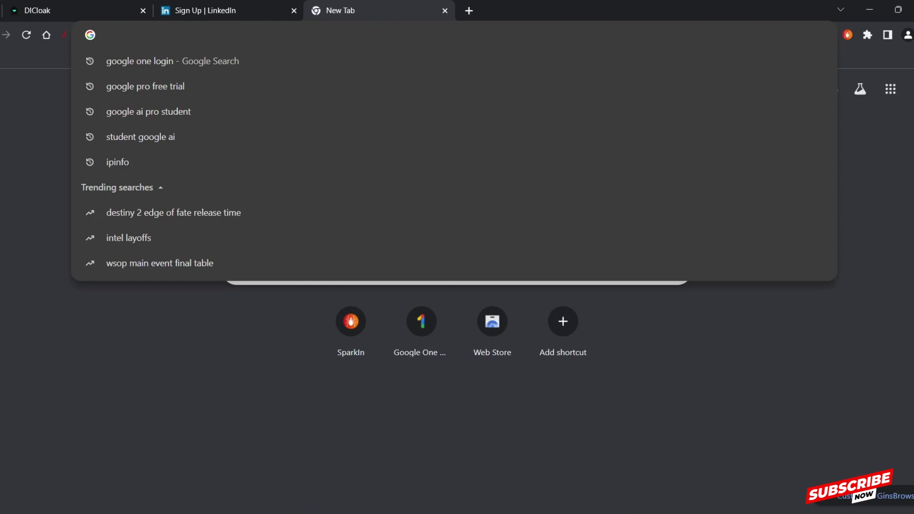
pyautogui.click(118, 162)
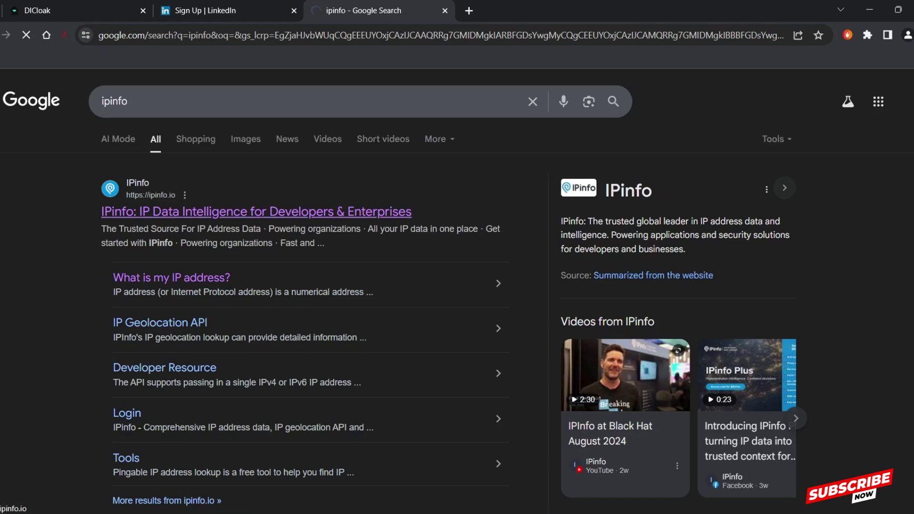
pyautogui.click(256, 211)
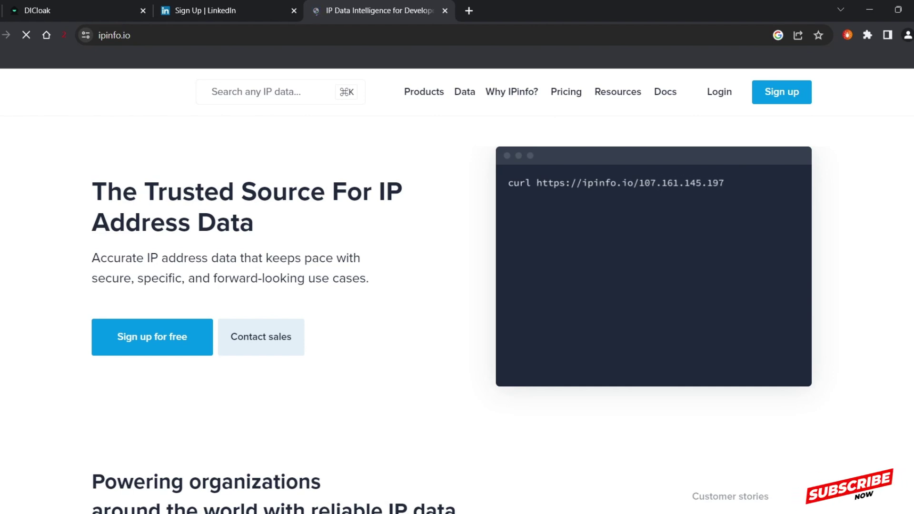
pyautogui.click(257, 92)
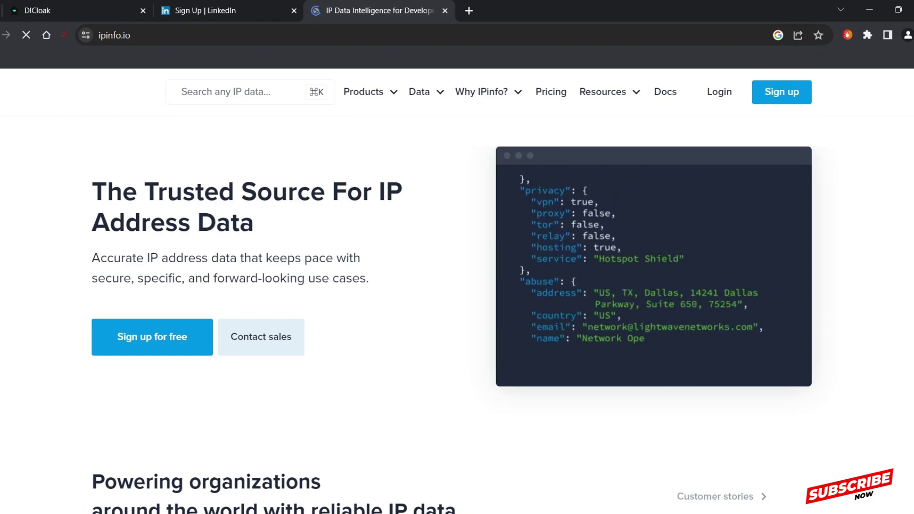
pyautogui.scroll(-10, 456, 286)
pyautogui.scroll(-5, 456, 285)
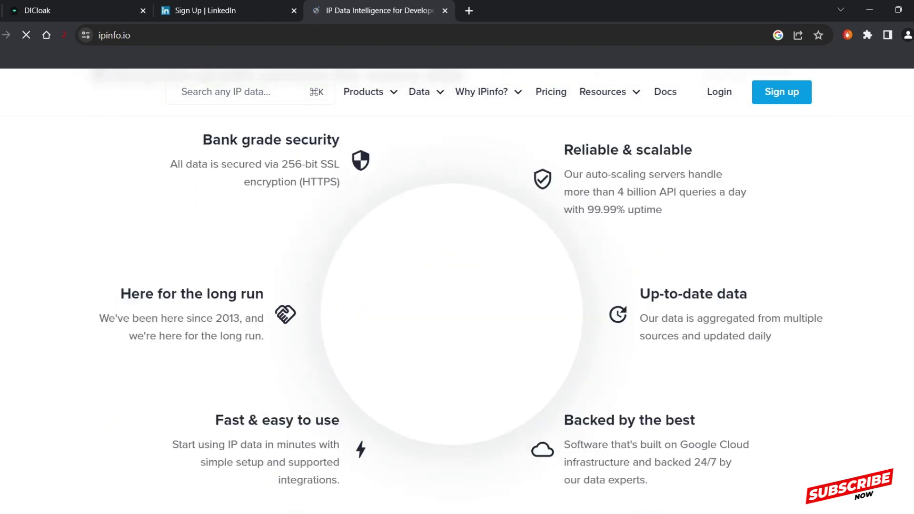
pyautogui.scroll(15, 457, 286)
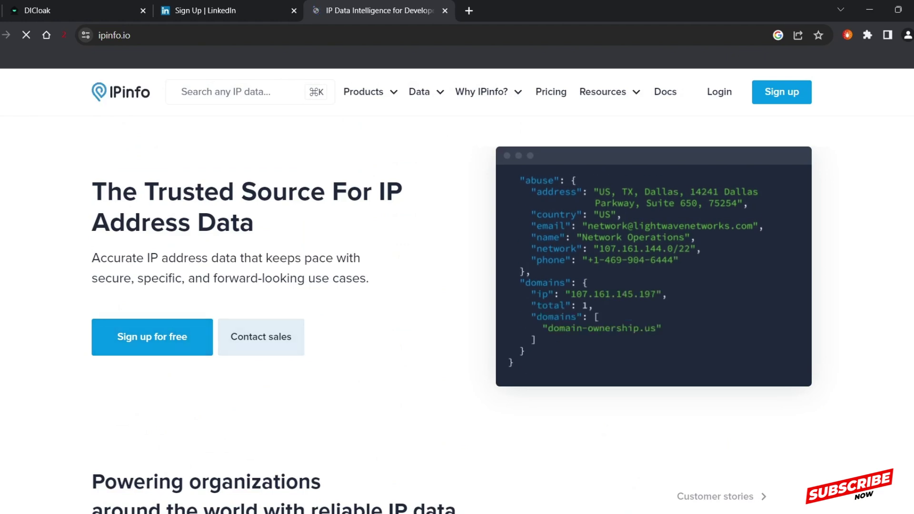
pyautogui.moveTo(481, 91)
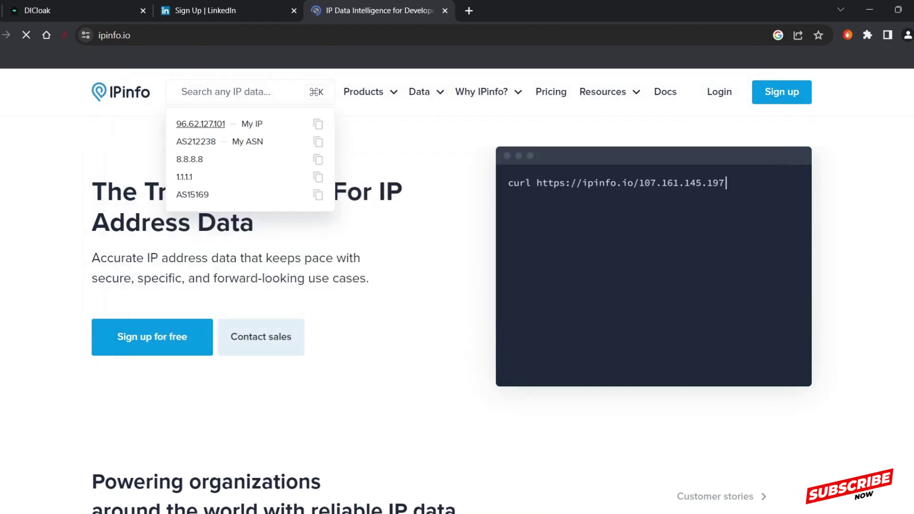
pyautogui.press('Return')
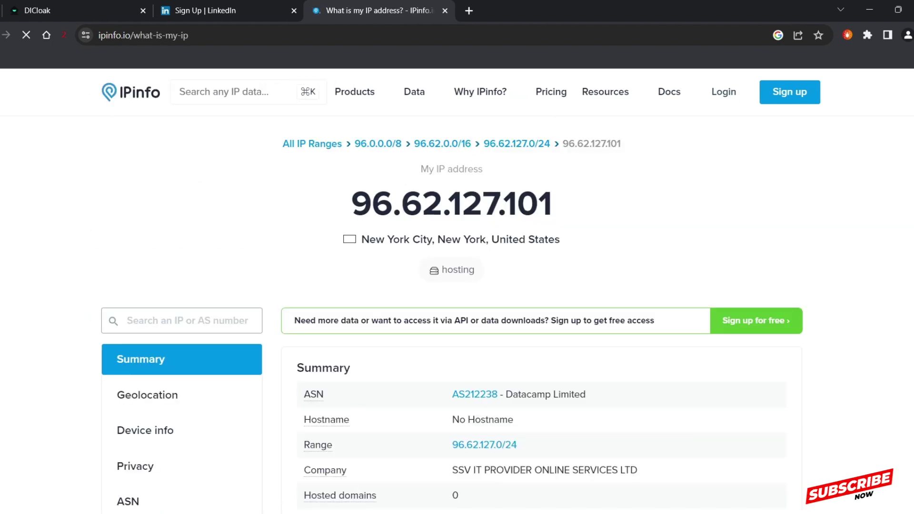
pyautogui.moveTo(350, 203); pyautogui.dragTo(476, 512)
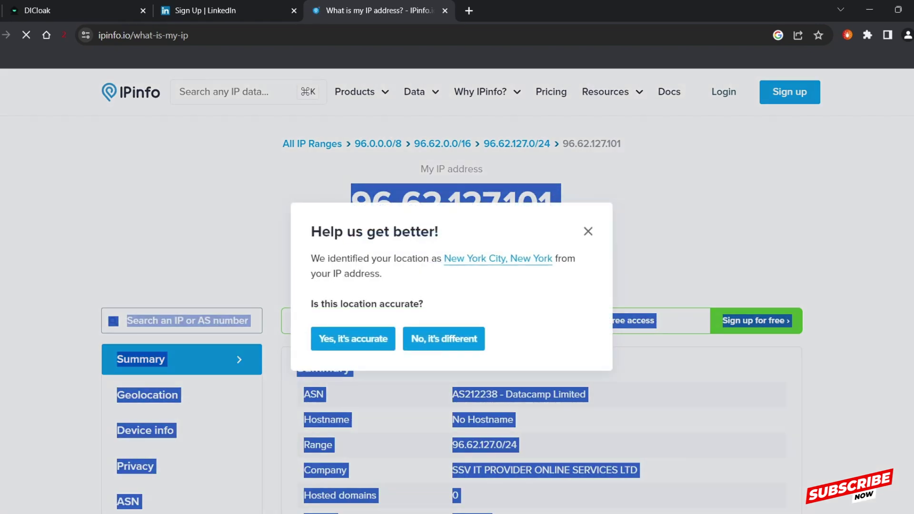
pyautogui.press('Escape')
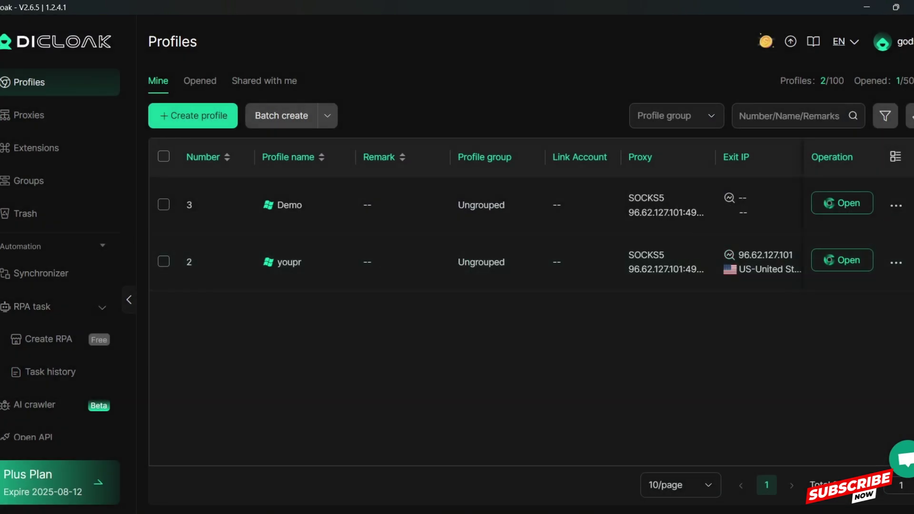
# - Check the profile and opened counts in DICloak, then switch to the Proxies section
pyautogui.moveTo(785, 80); pyautogui.dragTo(896, 80)
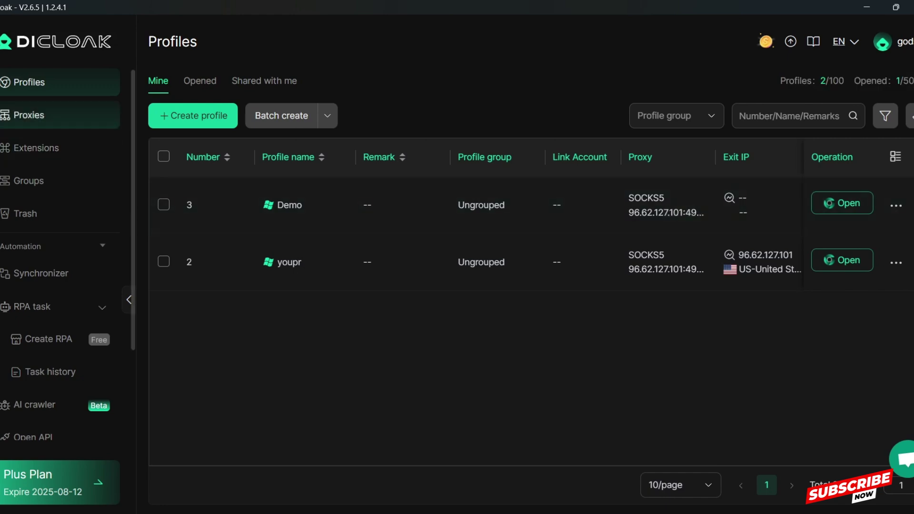
pyautogui.click(29, 115)
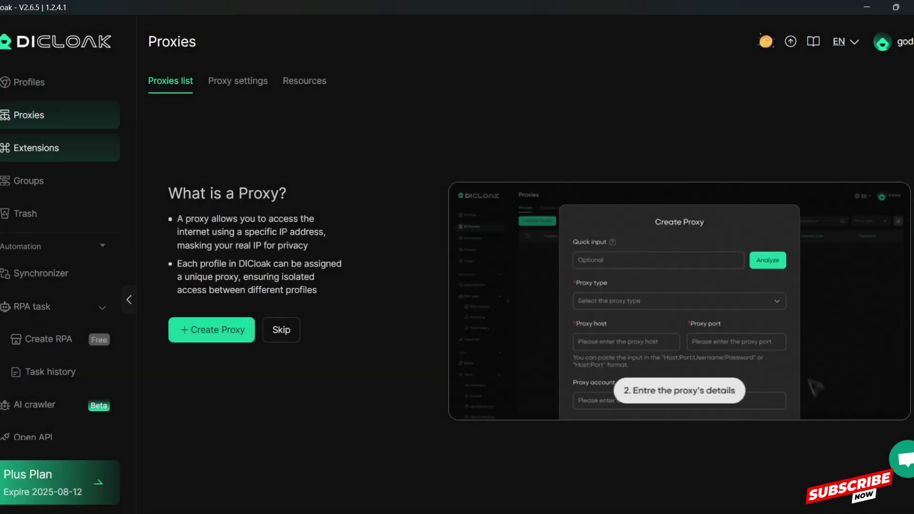
# - Show the Extensions page with SparkIn and MetaMask both enabled
pyautogui.click(36, 147)
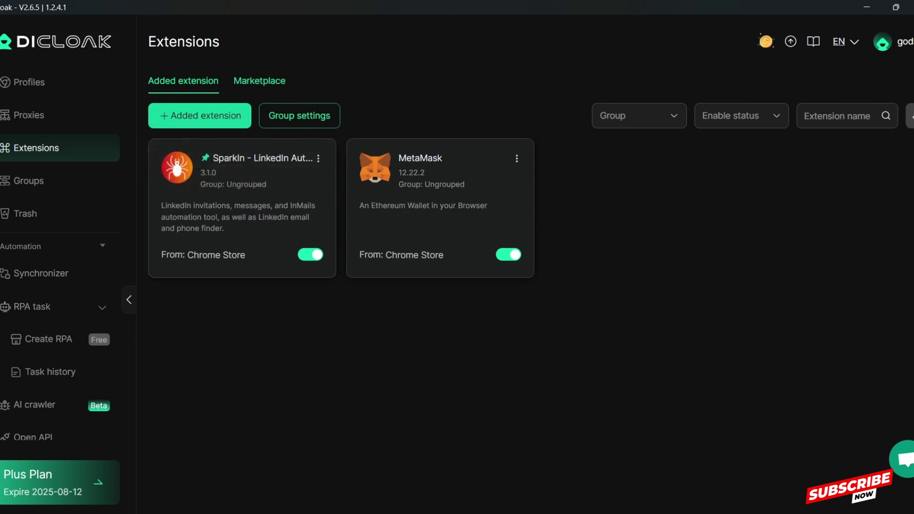
# - Browse the Marketplace's Popular list and add the Cookie Editor - Cookie Manager extension
pyautogui.click(259, 81)
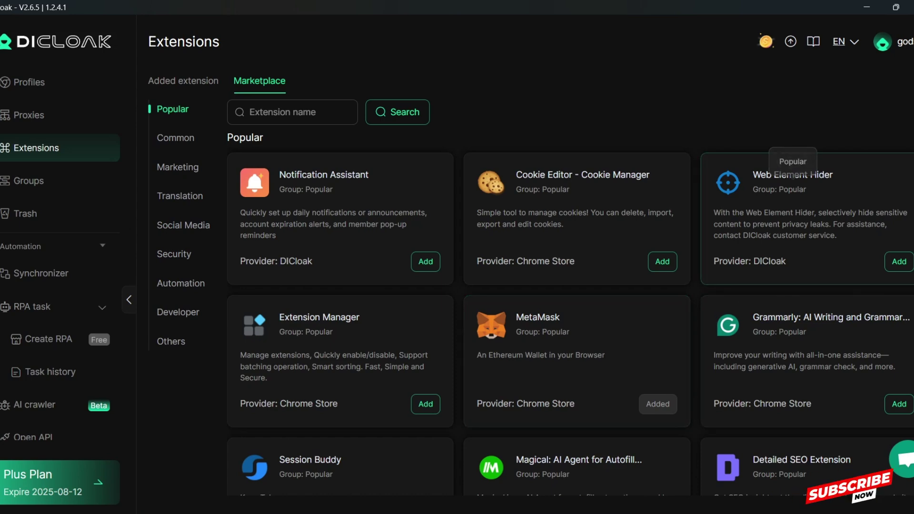
pyautogui.click(183, 80)
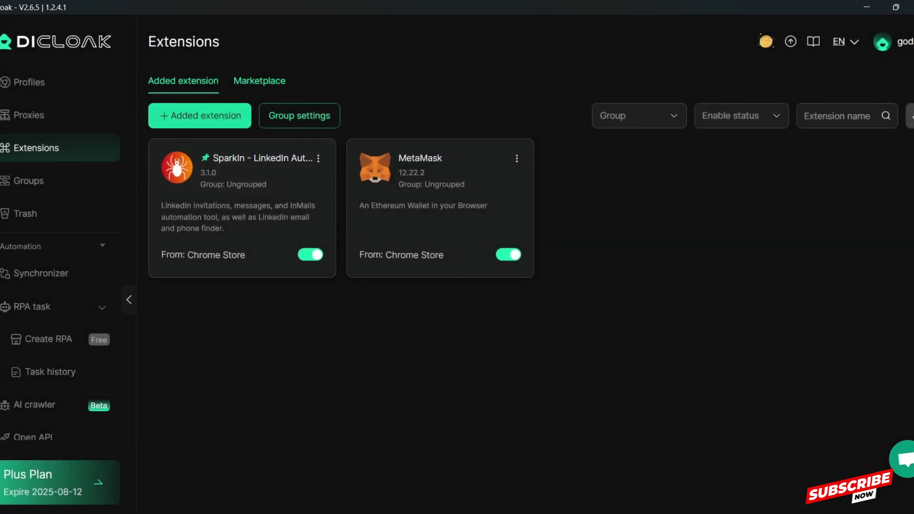
pyautogui.click(259, 80)
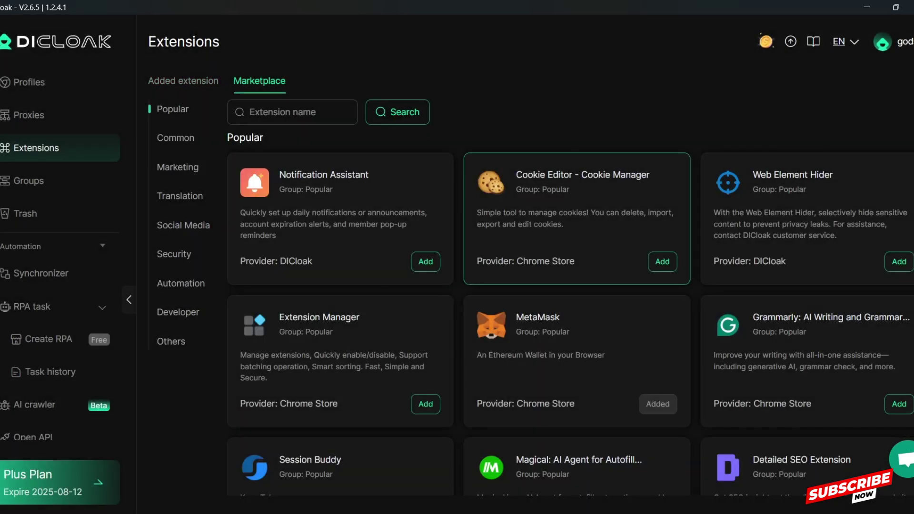
pyautogui.scroll(-7, 576, 309)
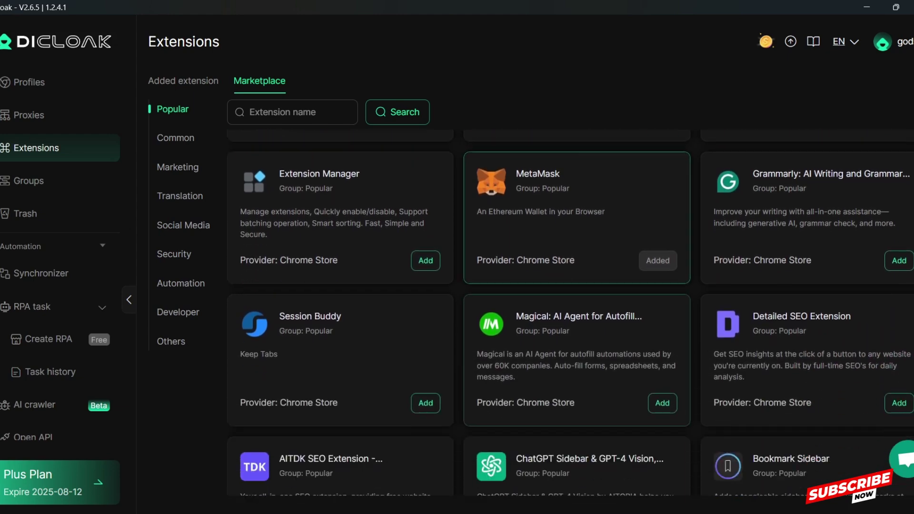
pyautogui.scroll(7, 547, 219)
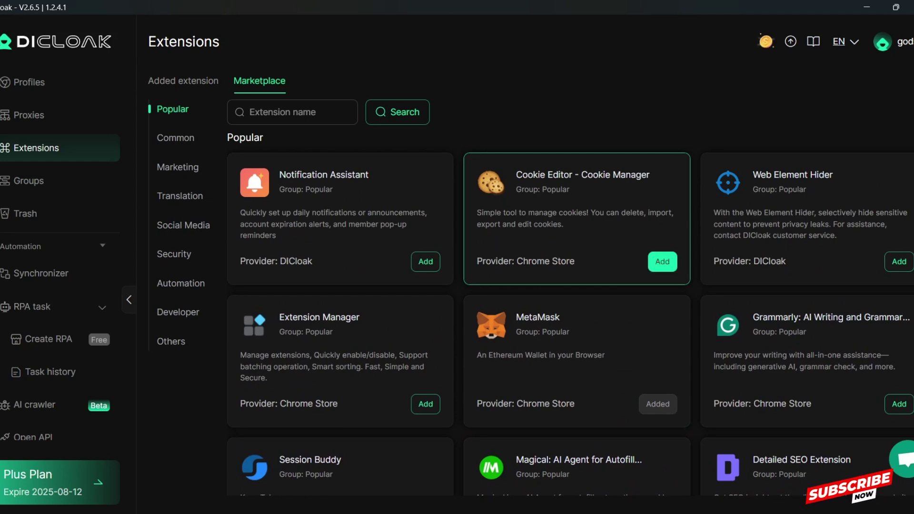
pyautogui.click(661, 261)
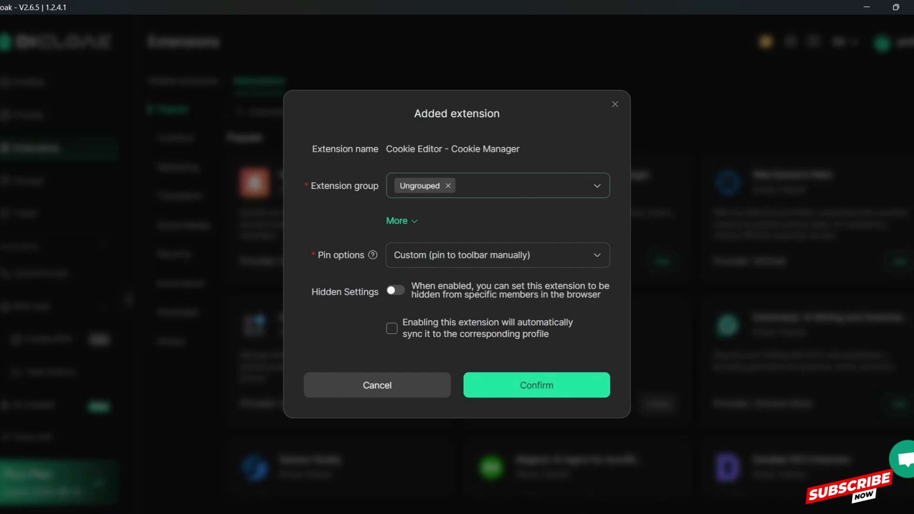
# - Confirm Cookie Editor with group Ungrouped and Custom pinning, then view the Groups page
pyautogui.click(523, 185)
pyautogui.press('Escape')
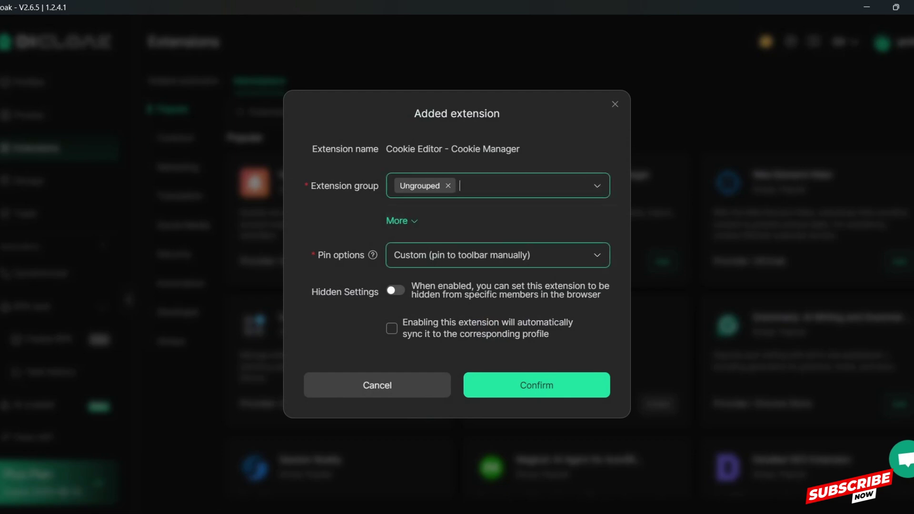
pyautogui.click(497, 255)
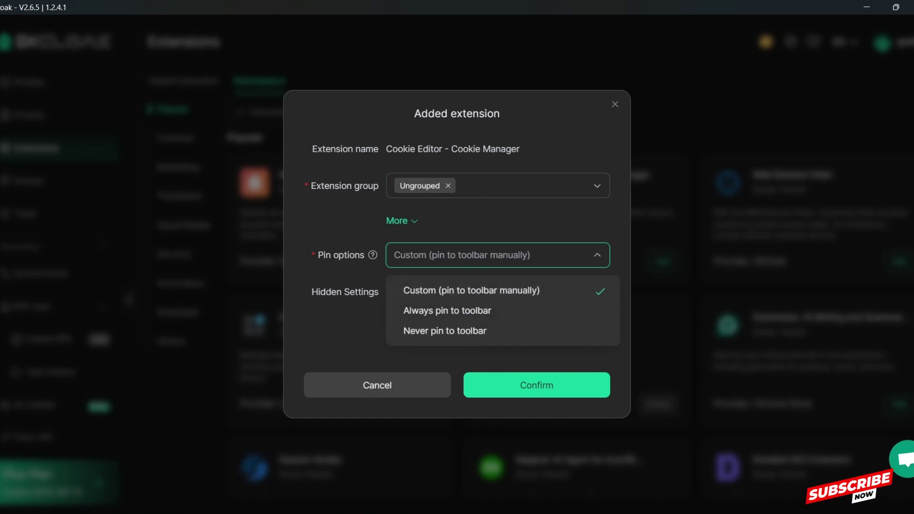
pyautogui.press('Escape')
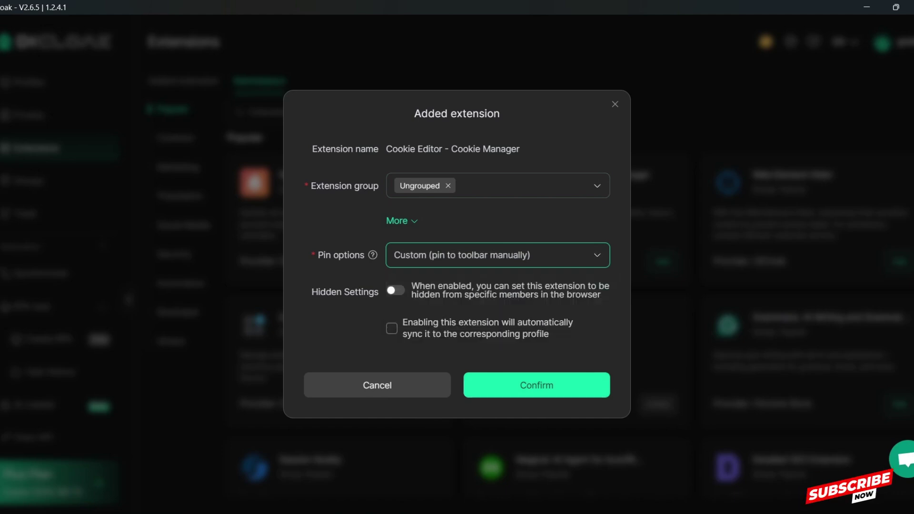
pyautogui.press('Return')
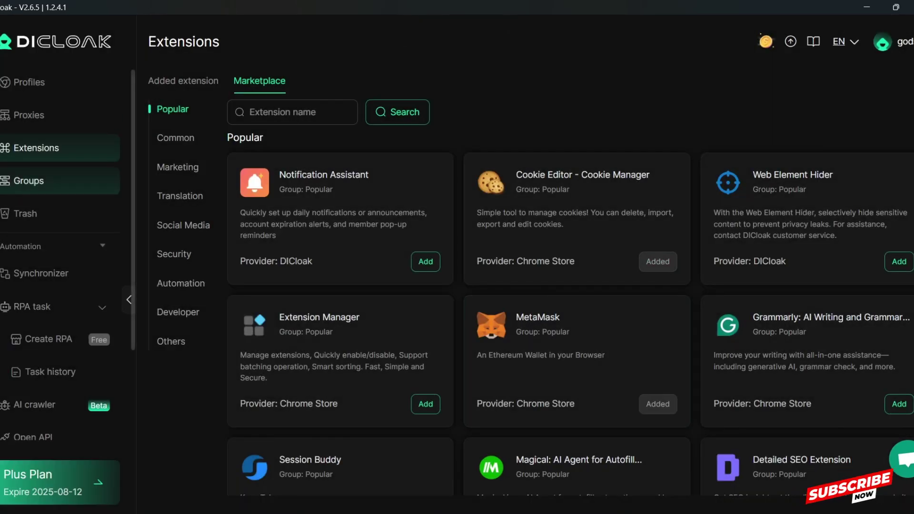
pyautogui.click(29, 180)
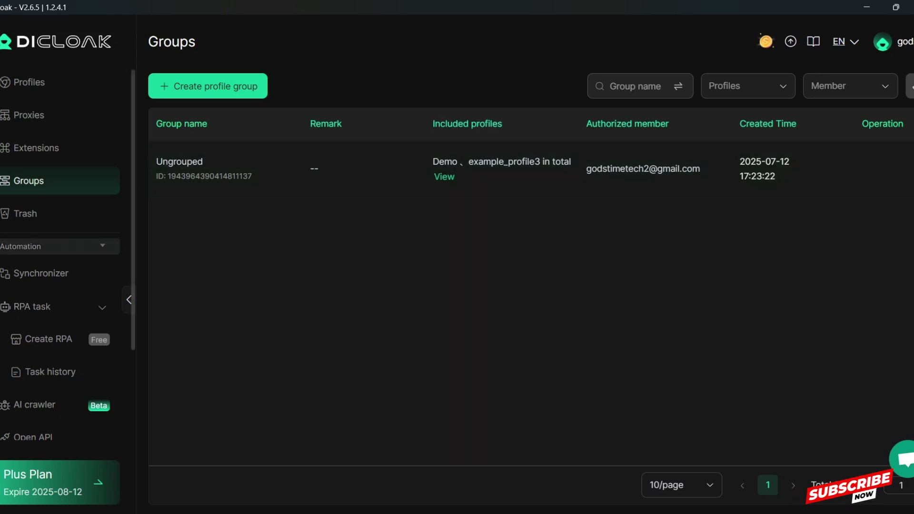
# - Show the Trash with example_profile, and collapse then re-expand the Automation and RPA task menus
pyautogui.click(25, 213)
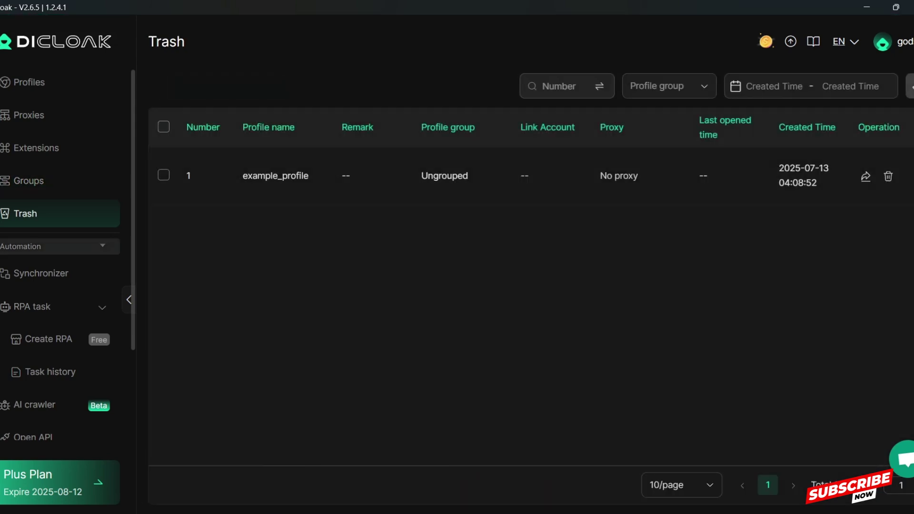
pyautogui.click(57, 246)
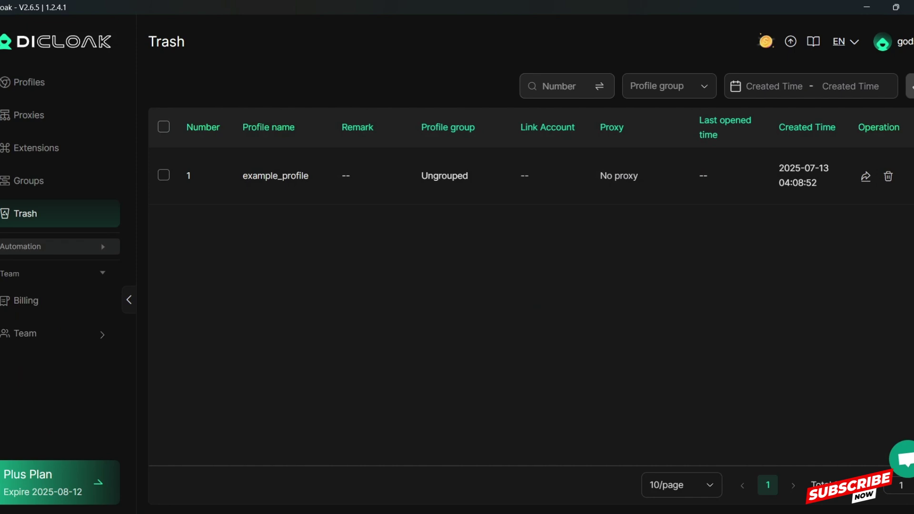
pyautogui.click(57, 246)
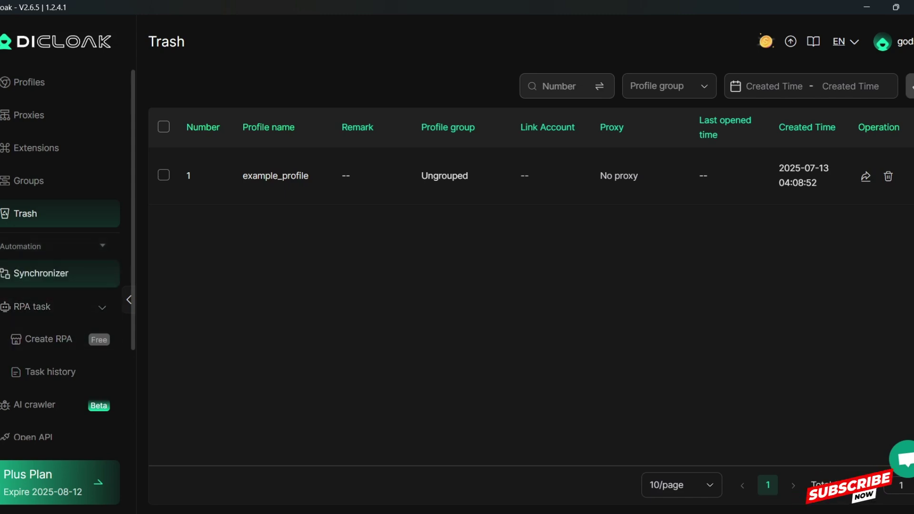
pyautogui.scroll(-1, 57, 273)
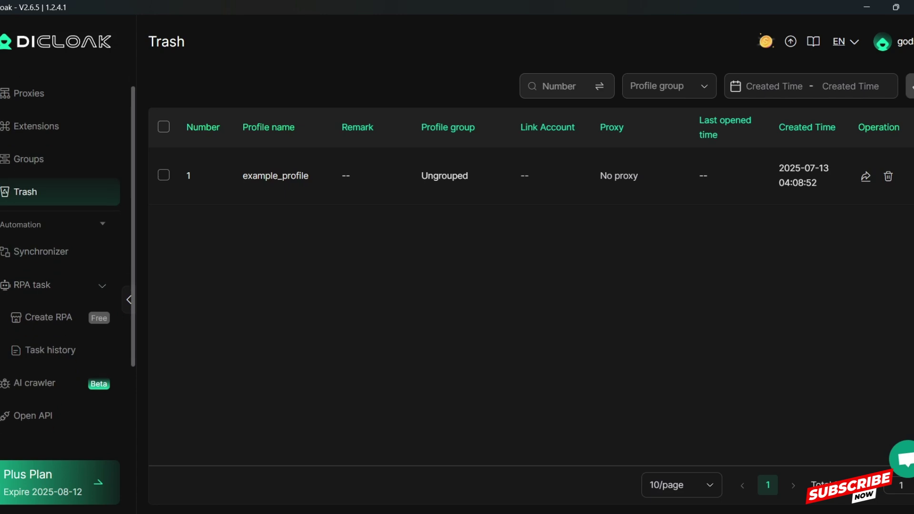
pyautogui.click(57, 280)
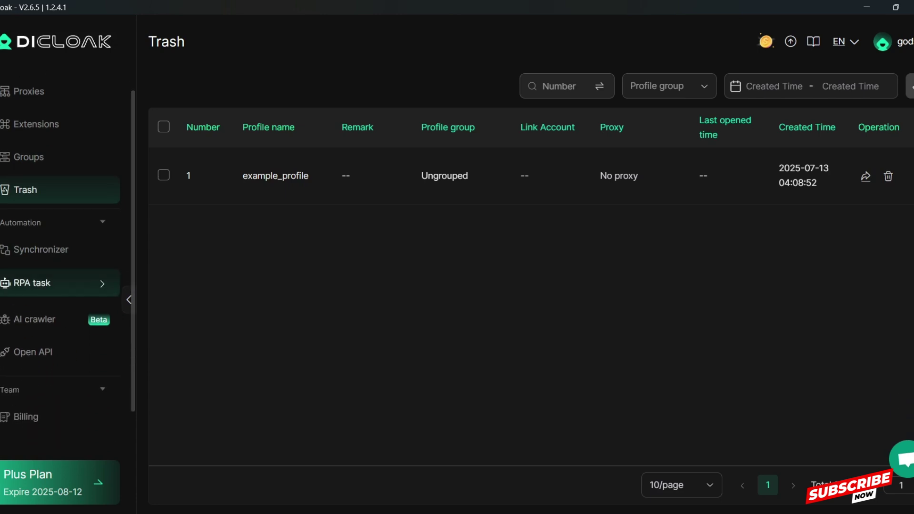
pyautogui.click(57, 281)
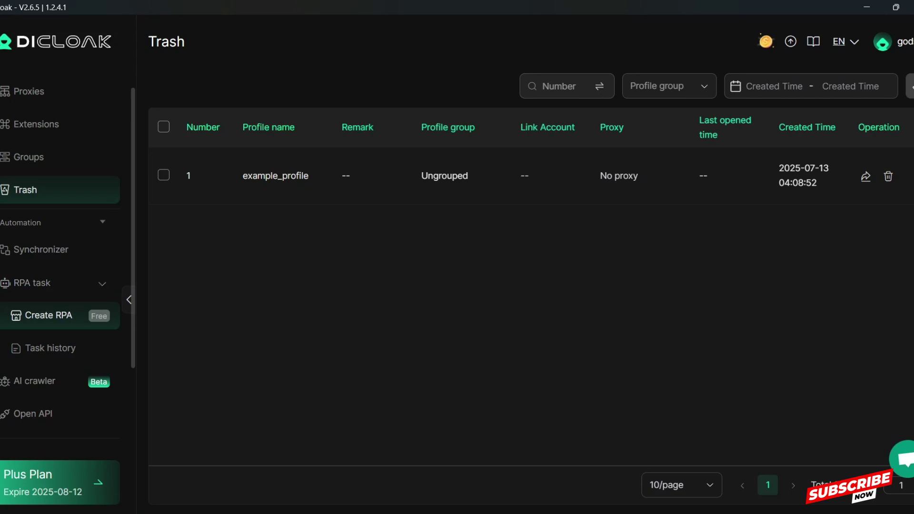
# - Begin an Automated Website traffic bot task from the Create RPA template gallery
pyautogui.click(48, 315)
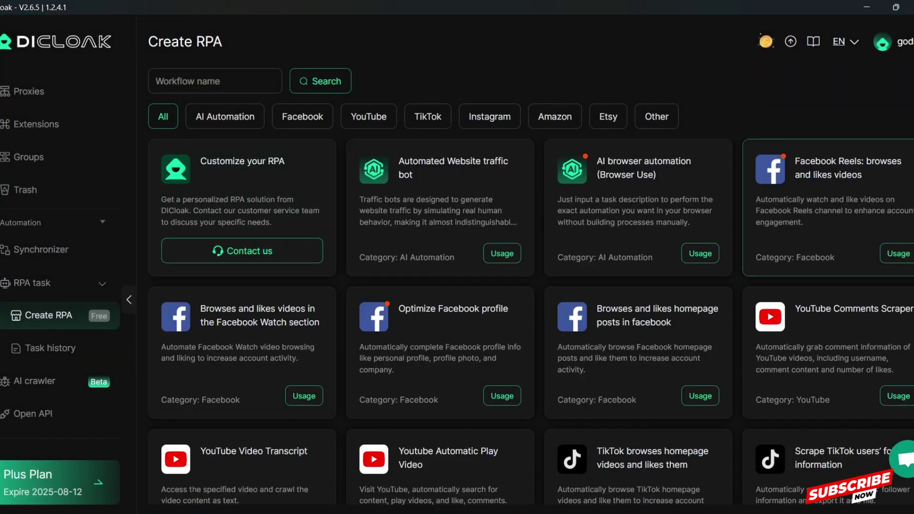
pyautogui.moveTo(756, 199); pyautogui.dragTo(895, 199)
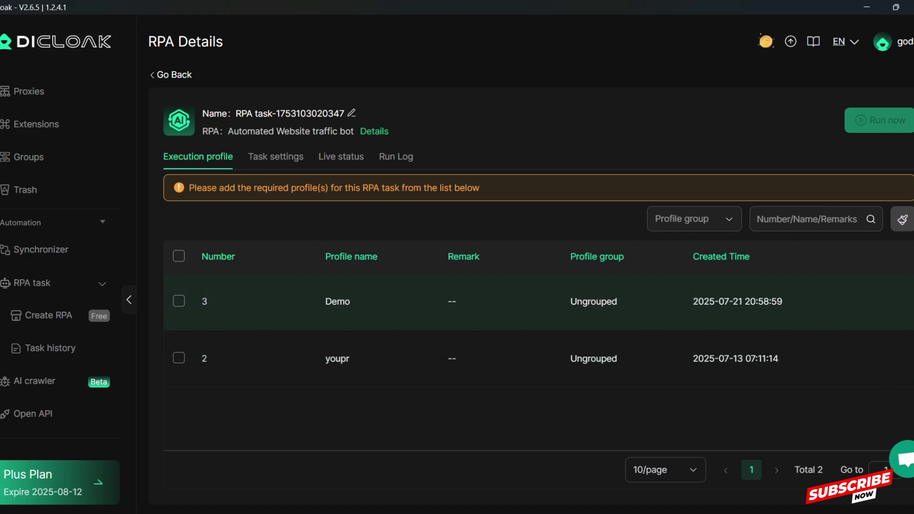
# - Tick the Demo profile, keep Scroll Down as run action, check run time, then return to templates
pyautogui.click(178, 301)
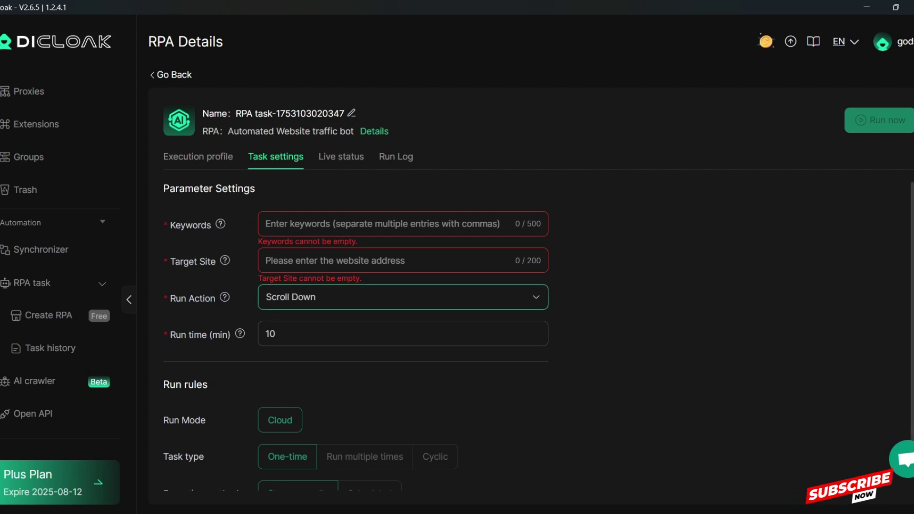
pyautogui.click(402, 297)
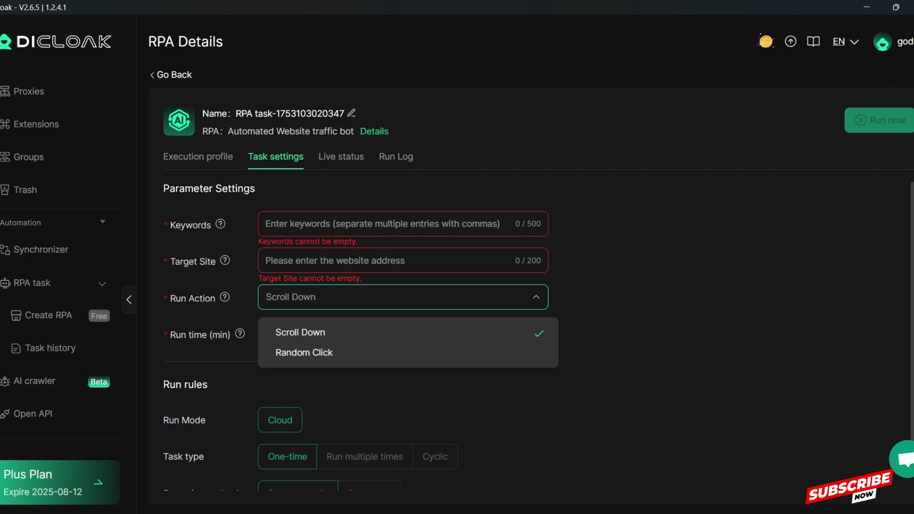
pyautogui.press('Escape')
pyautogui.click(285, 334)
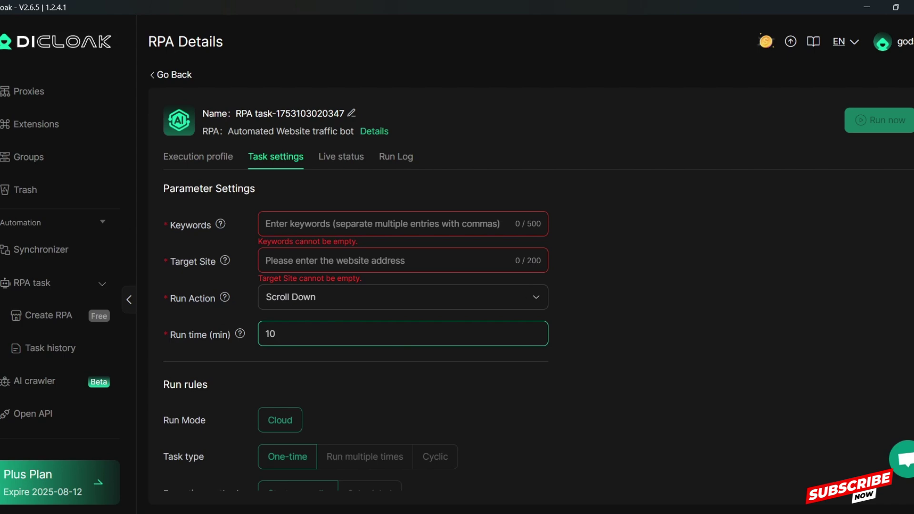
pyautogui.click(48, 315)
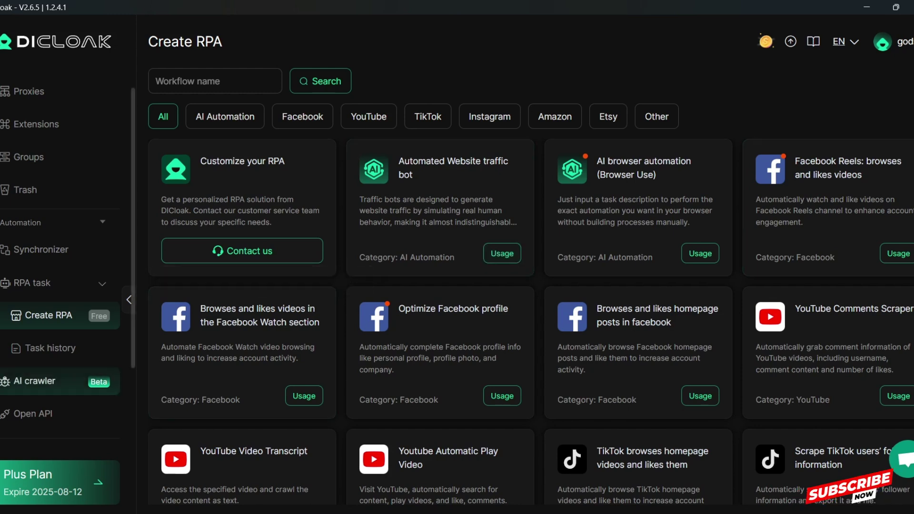
# - Open the AI crawler page and focus its target URL field, then the Prompt box
pyautogui.click(35, 381)
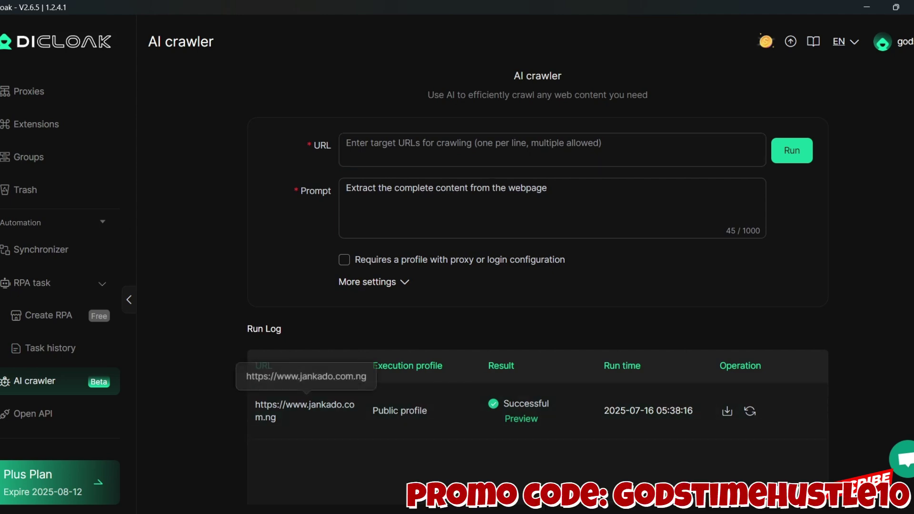
pyautogui.click(552, 149)
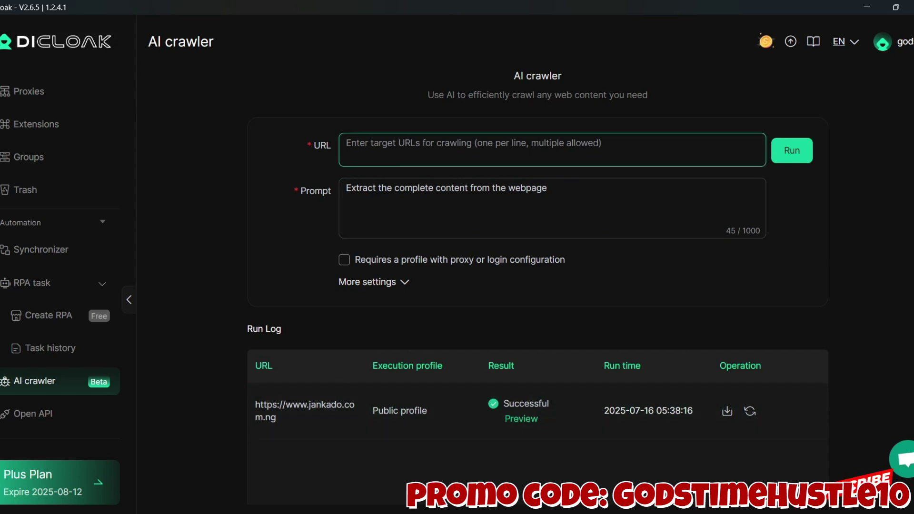
pyautogui.click(453, 188)
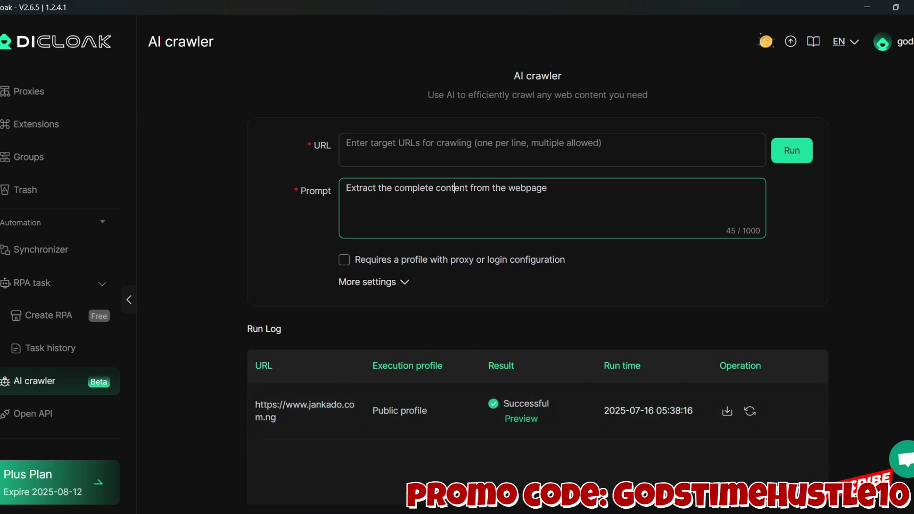